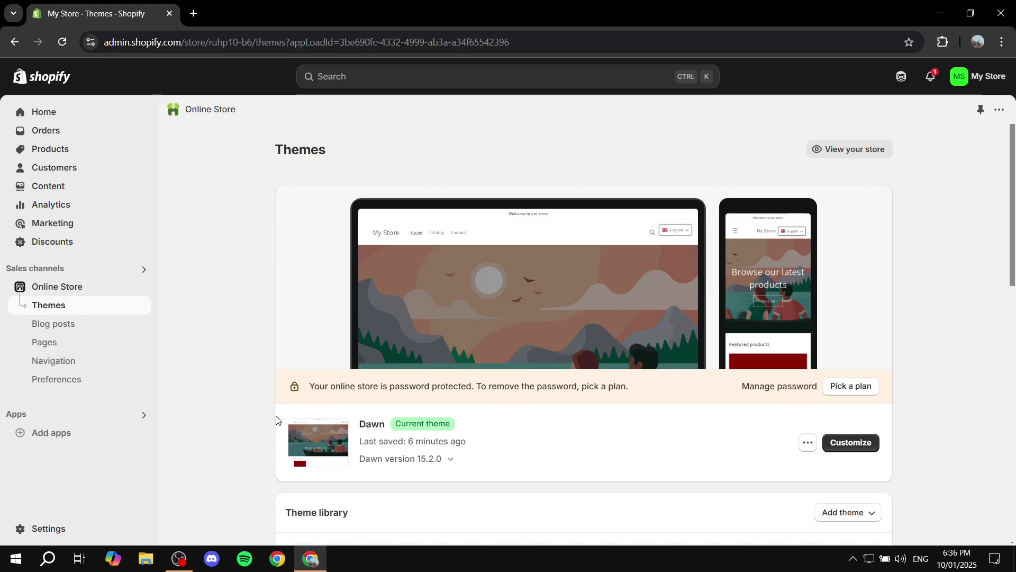
Step: Go from Apps' recommended apps to the Shopify App Store and search for 'T lab'
click(22, 416)
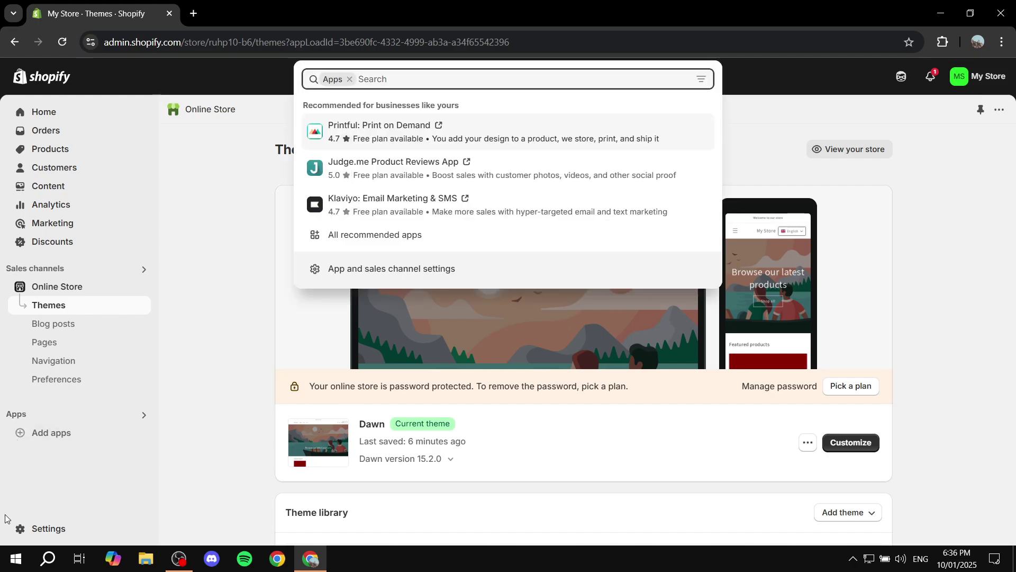
click(403, 233)
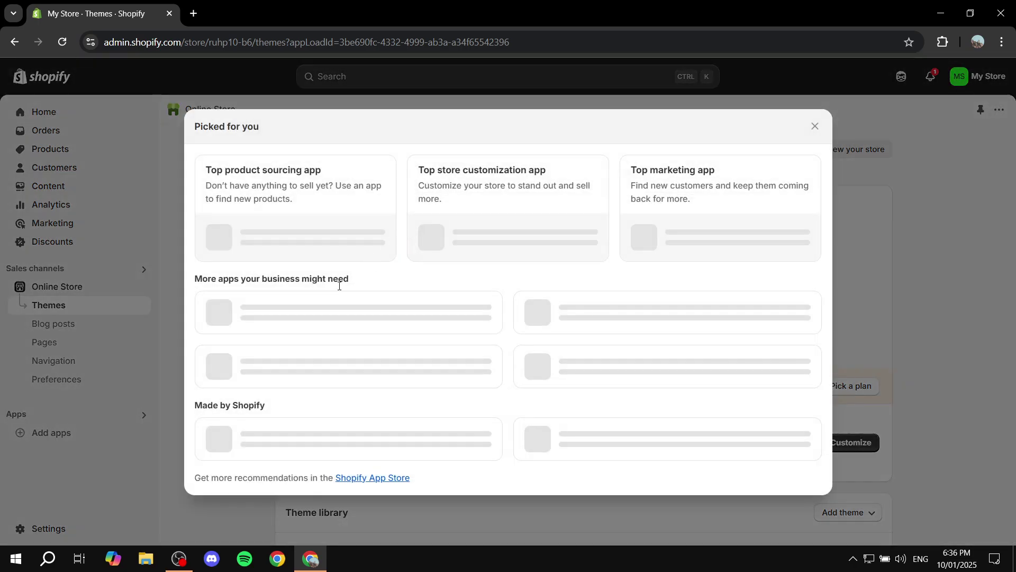
scroll(430, 373, down, 1)
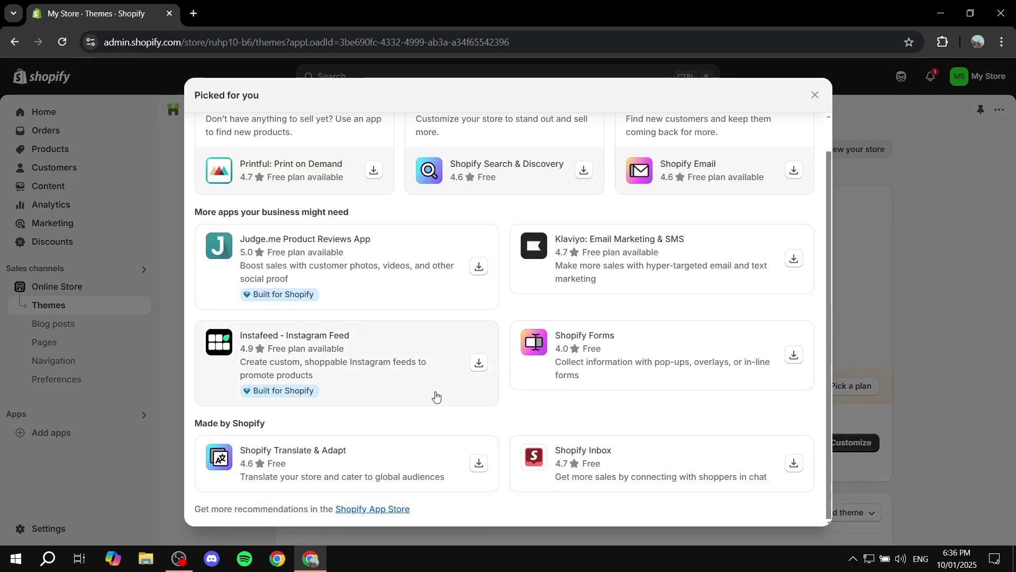
click(379, 511)
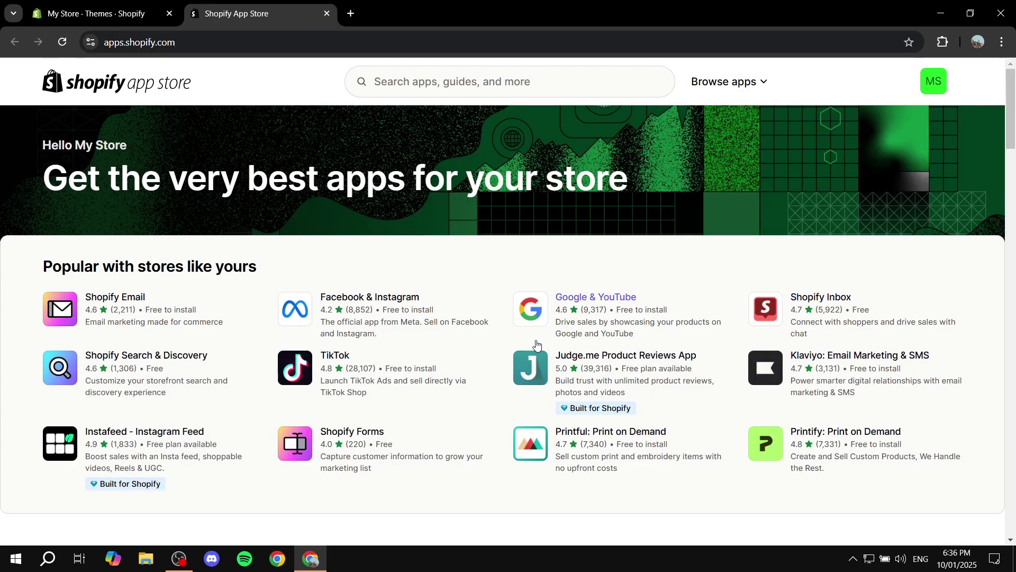
click(422, 86)
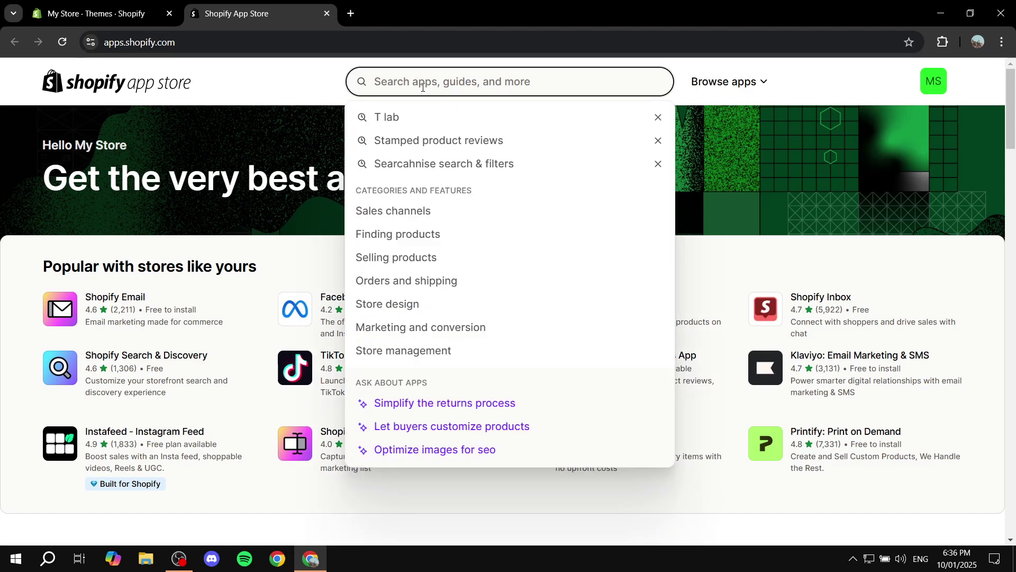
click(381, 121)
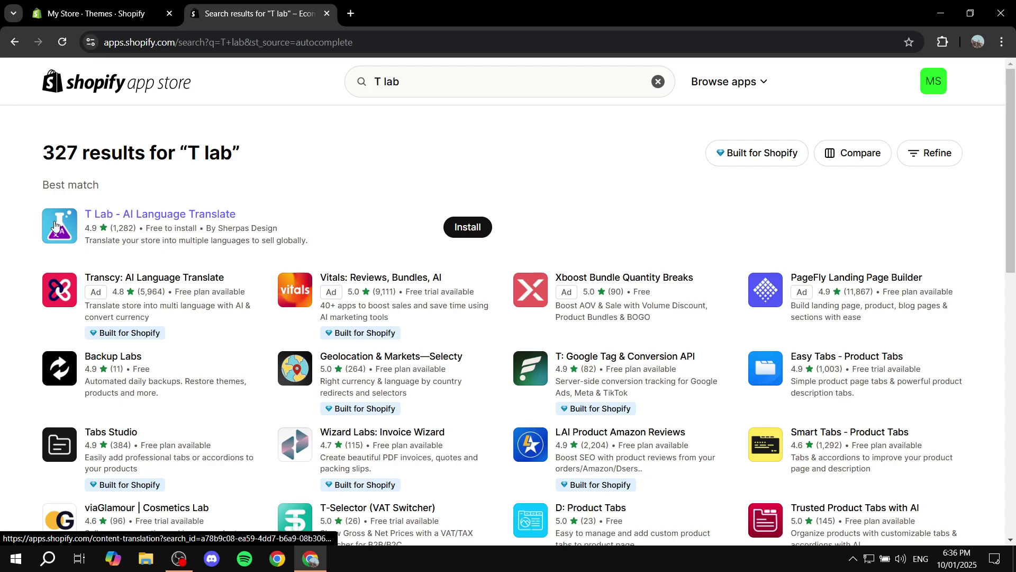
Step: Open the T Lab - AI Language Translate page and highlight its Manual, Bulk and Auto AI translation features
click(171, 212)
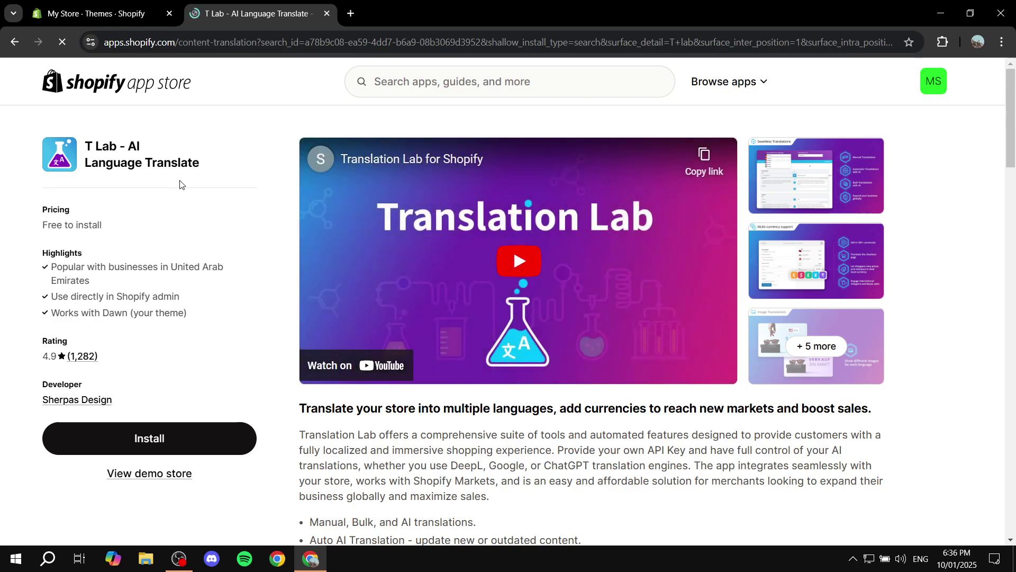
scroll(366, 306, down, 3)
scroll(367, 306, down, 2)
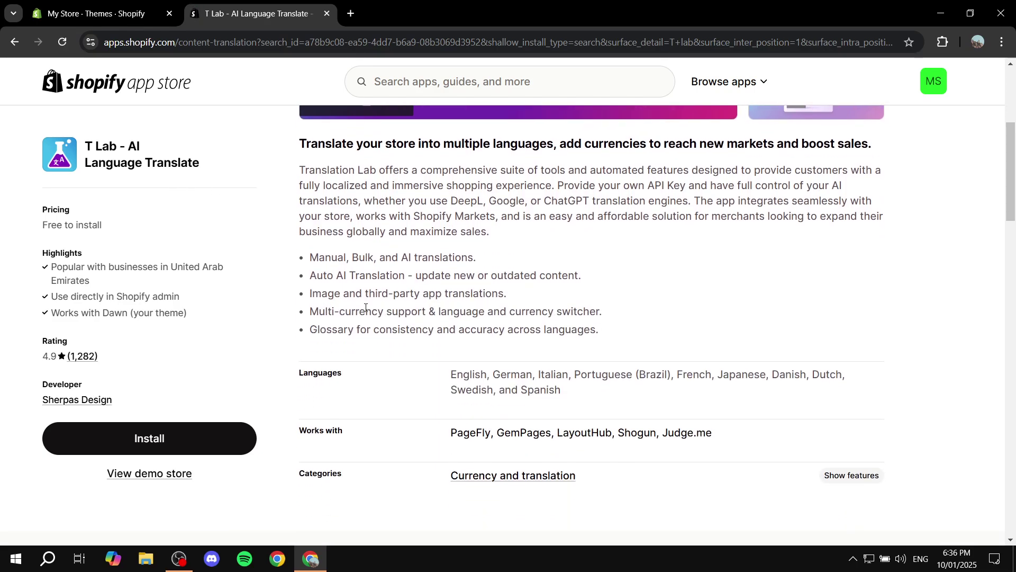
drag(313, 258, 515, 259)
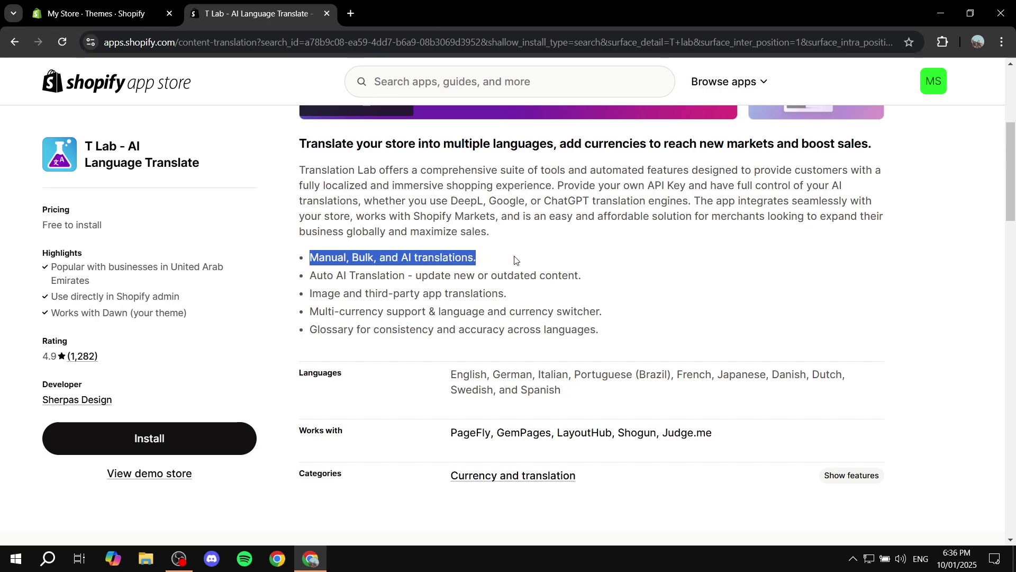
click(515, 258)
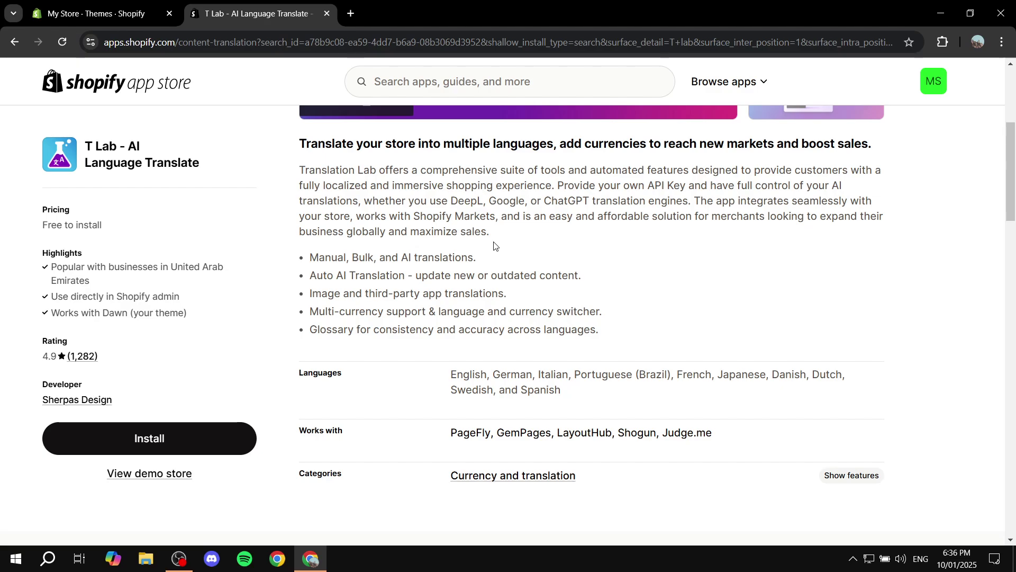
drag(400, 262, 493, 257)
click(493, 256)
drag(314, 278, 615, 280)
click(614, 280)
scroll(410, 276, down, 1)
drag(601, 308, 360, 242)
click(361, 242)
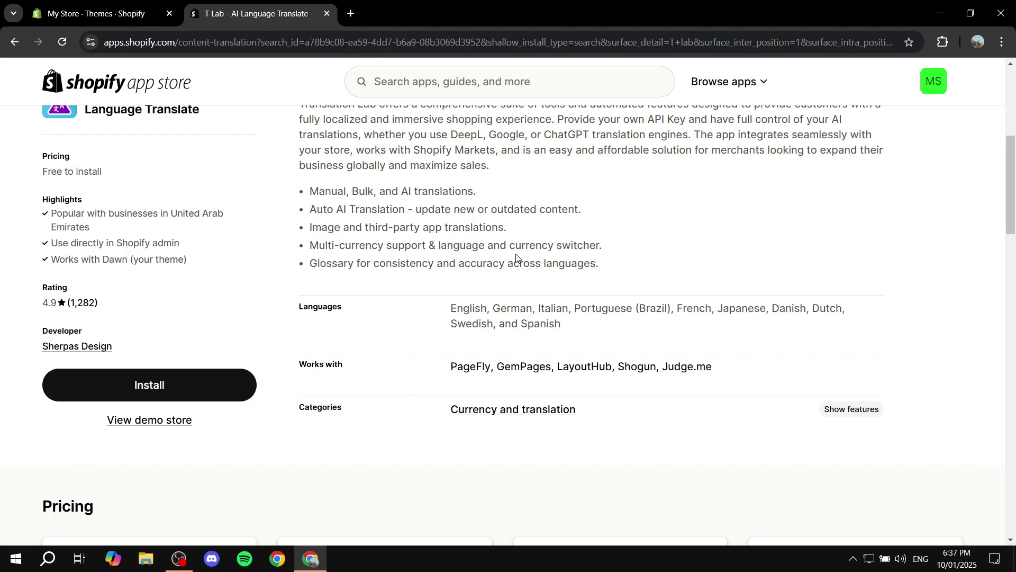
Step: Review the Free plan: 20 languages, AI translations for 1 language, unlimited manual translations
scroll(500, 262, down, 6)
scroll(176, 254, up, 2)
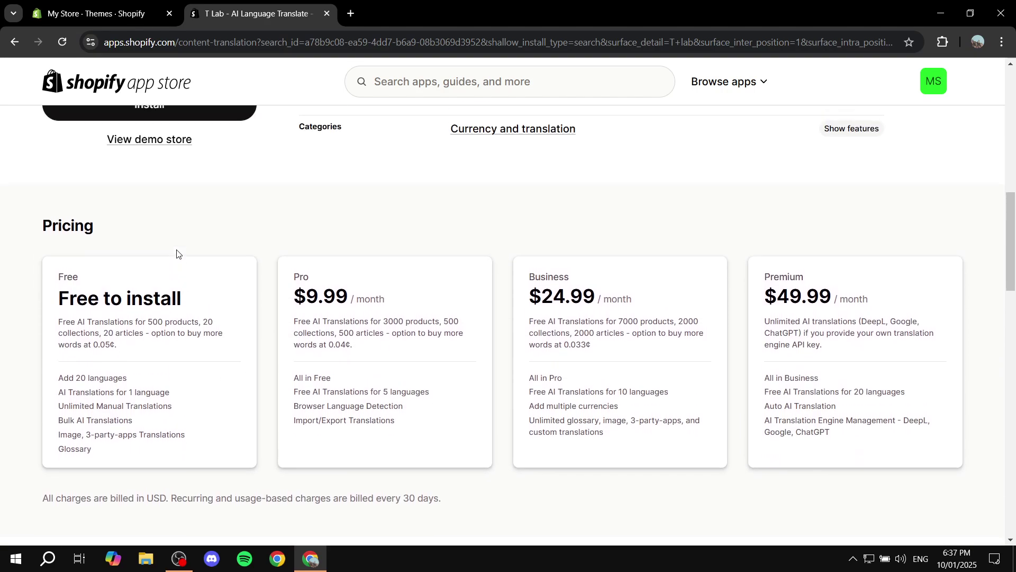
scroll(58, 317, down, 1)
drag(54, 251, 198, 264)
click(199, 264)
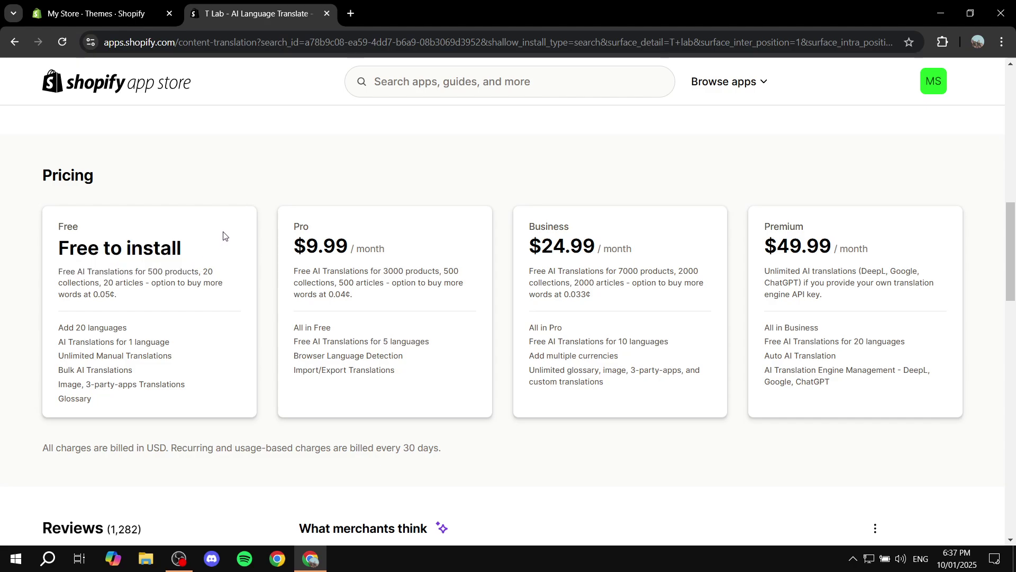
drag(60, 255, 217, 250)
click(225, 250)
drag(57, 327, 170, 322)
click(170, 322)
double_click(66, 342)
click(191, 336)
drag(59, 342, 205, 341)
click(206, 345)
drag(59, 356, 205, 360)
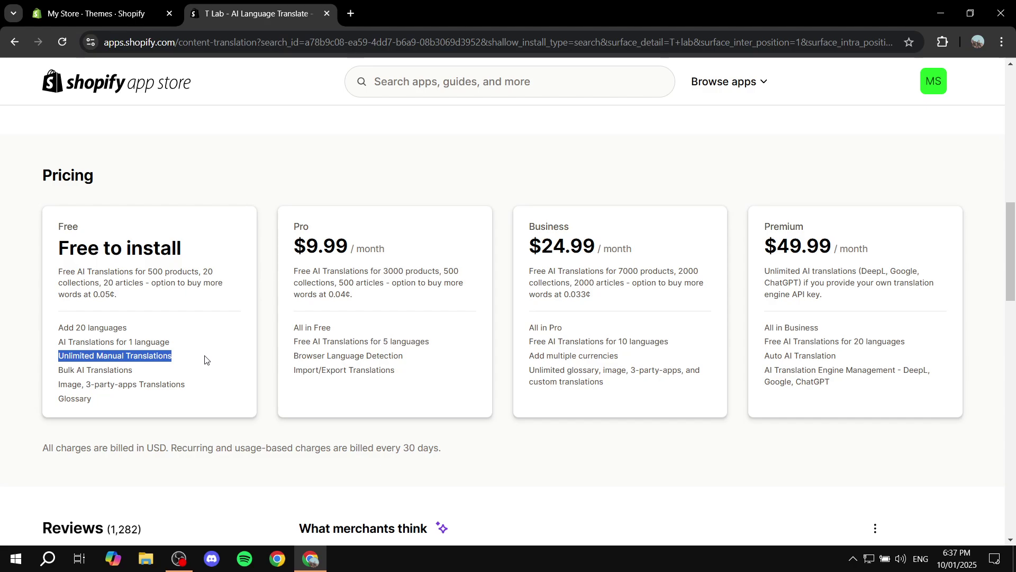
click(80, 377)
drag(48, 370, 147, 365)
click(148, 371)
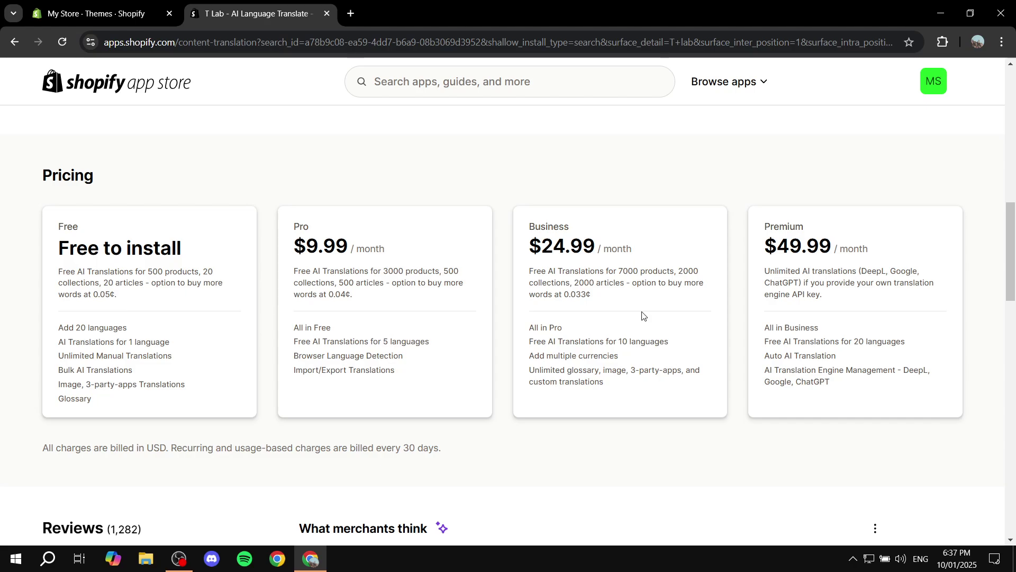
scroll(484, 343, up, 1)
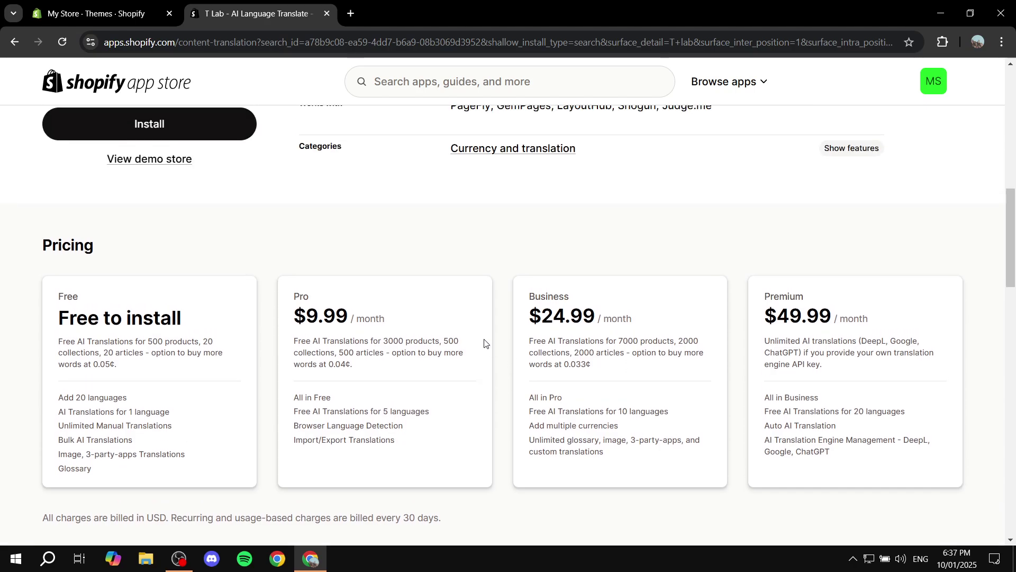
scroll(484, 343, up, 5)
Step: Install and approve T Lab on the store, close the App Store tab, and return to Online Store Themes
click(198, 436)
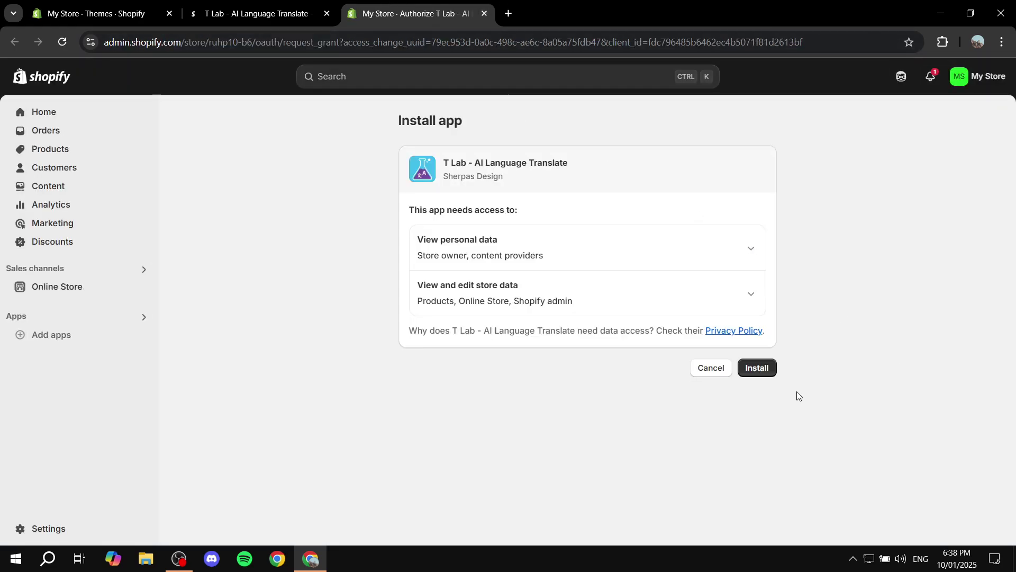
click(764, 372)
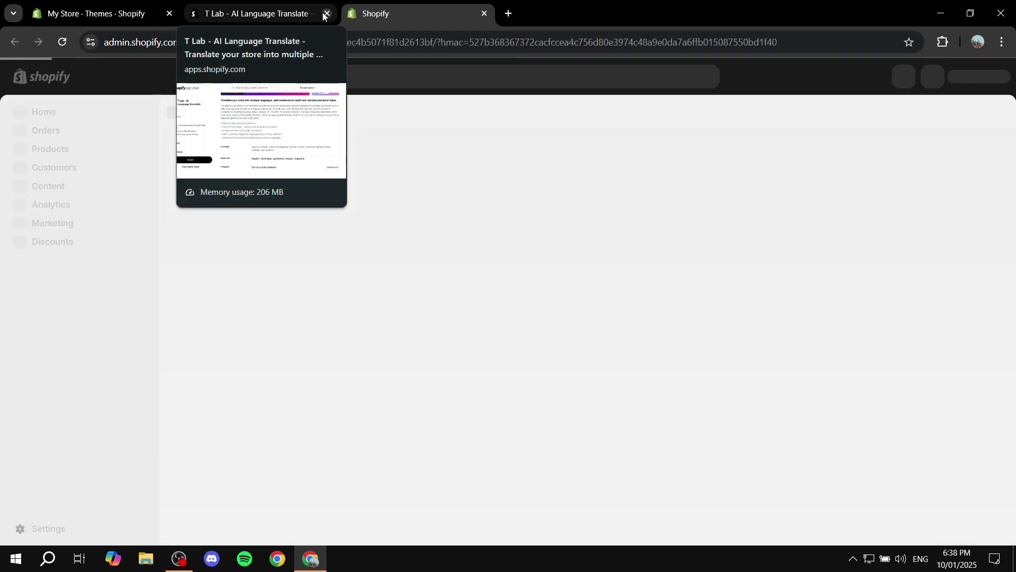
click(326, 13)
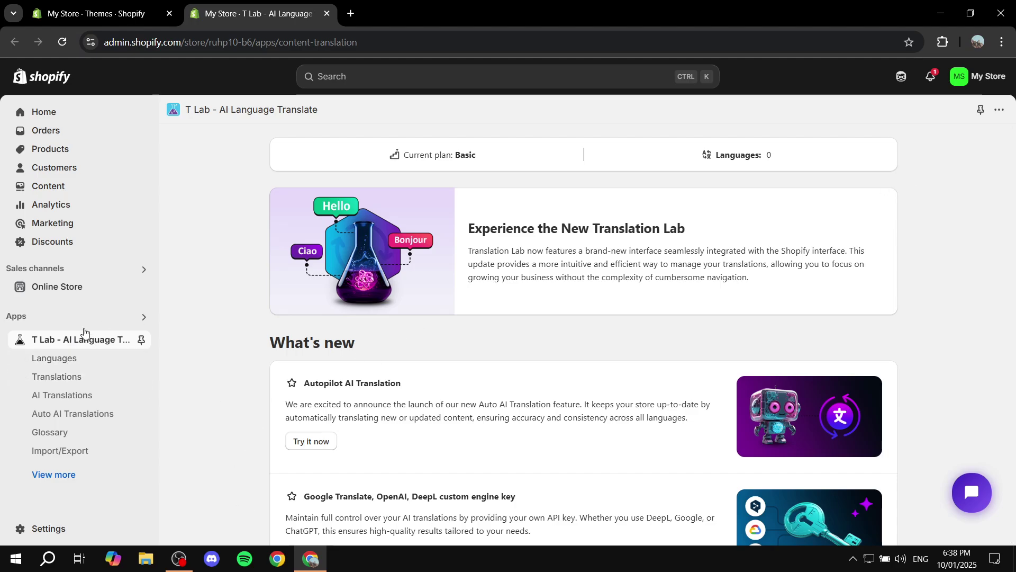
click(52, 289)
click(68, 285)
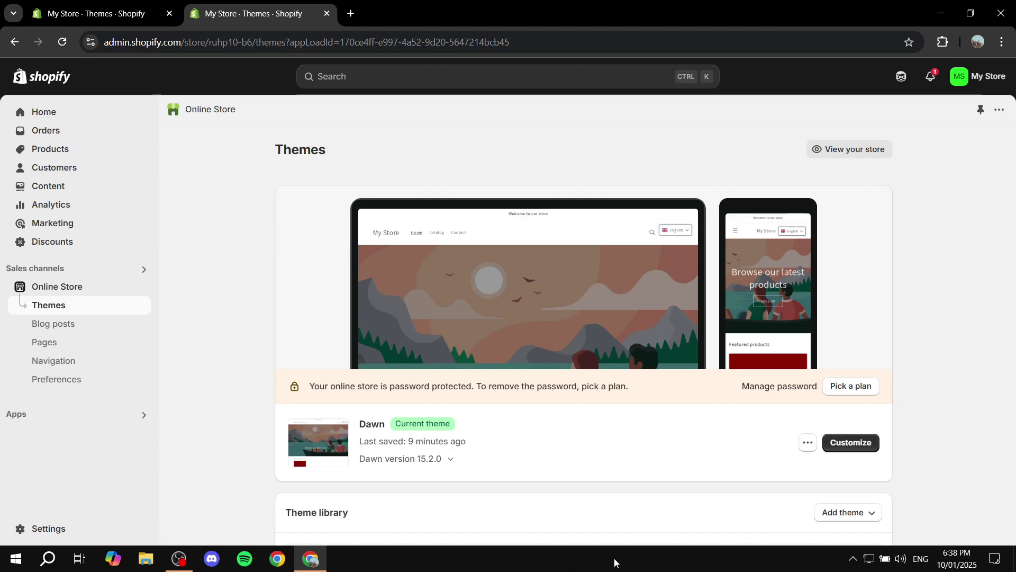
Step: Customize the Dawn theme and check the storefront's English language dropdown
click(850, 449)
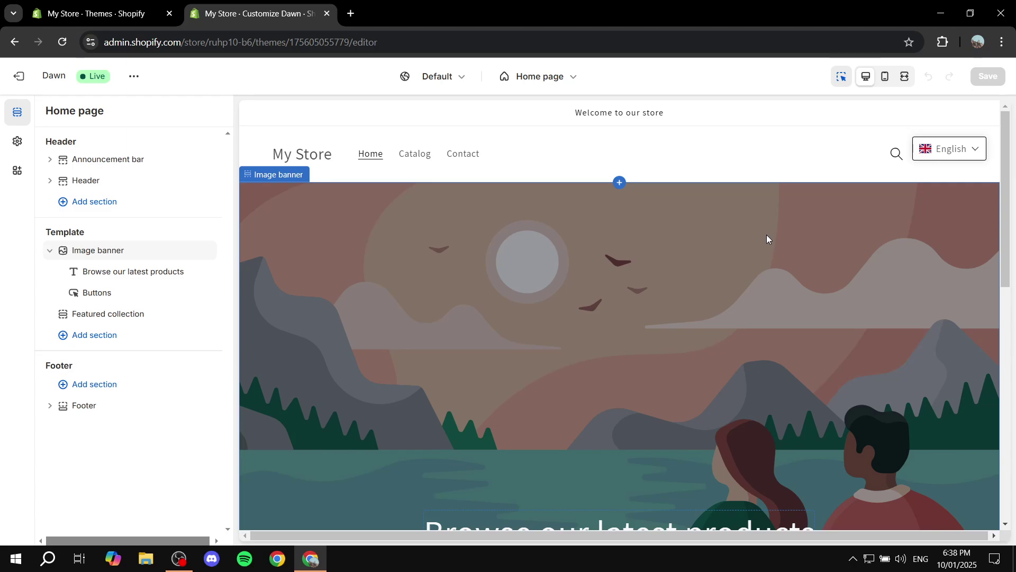
click(972, 153)
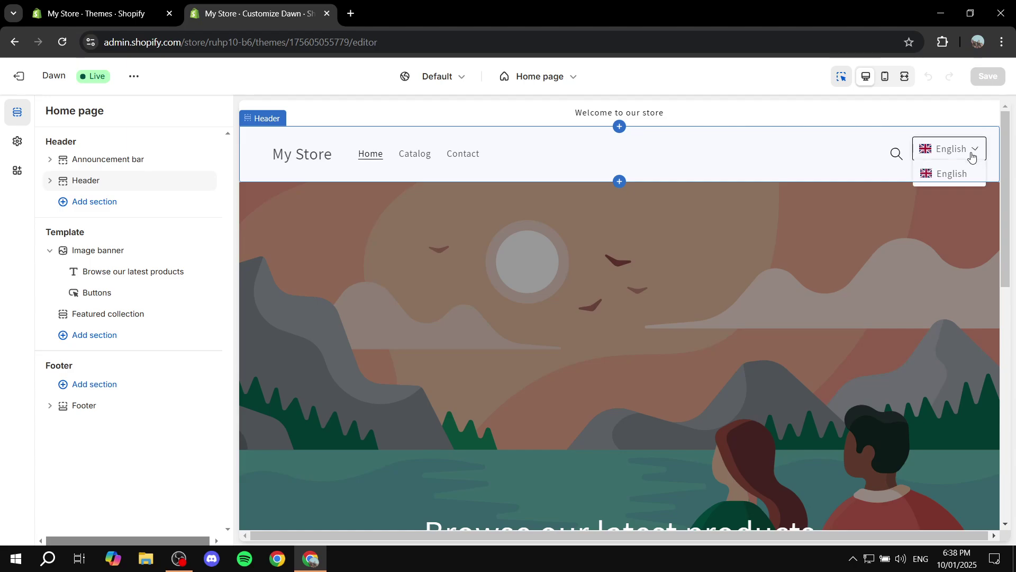
click(973, 156)
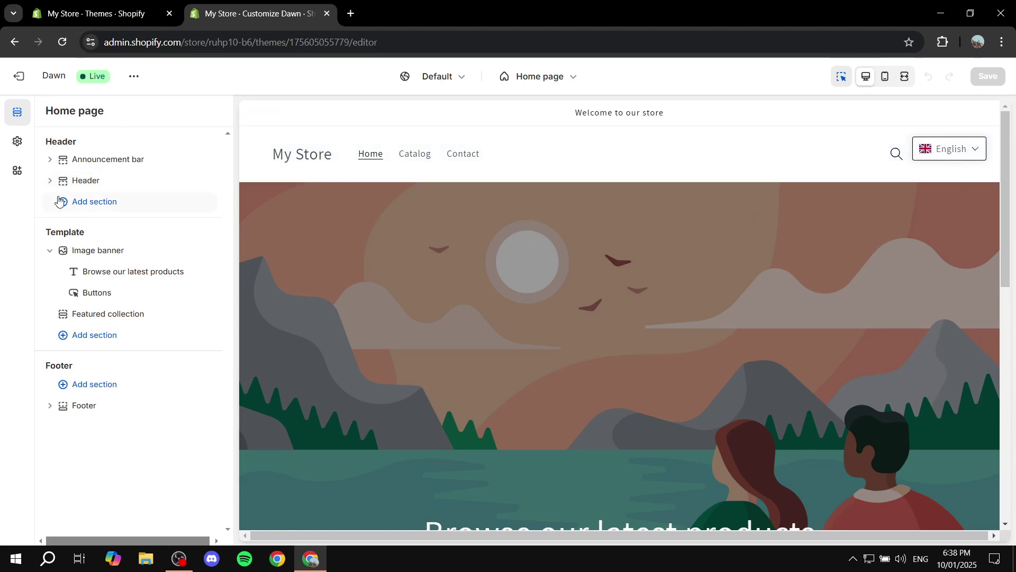
Step: Turn on T Lab's Custom Translations and Language Switcher app embeds
click(17, 174)
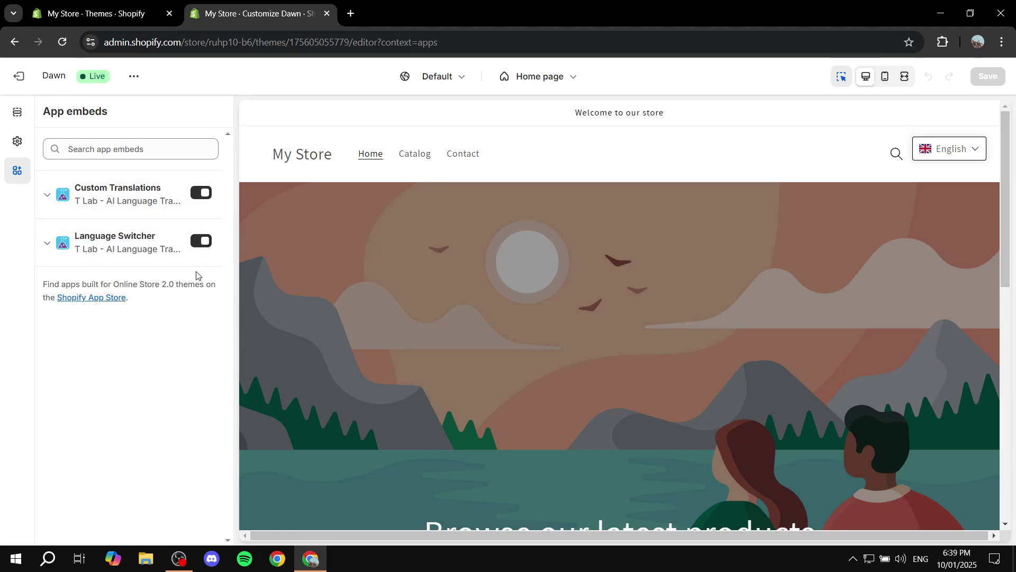
click(201, 192)
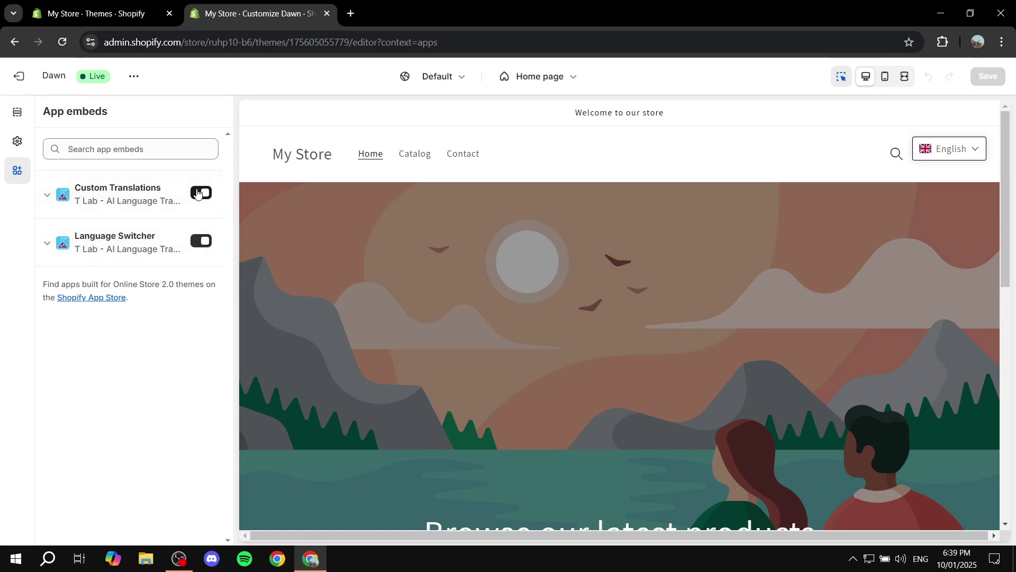
click(202, 241)
Step: Close the theme editor, reload Themes, and open T Lab - AI Language Translate from installed apps
click(326, 15)
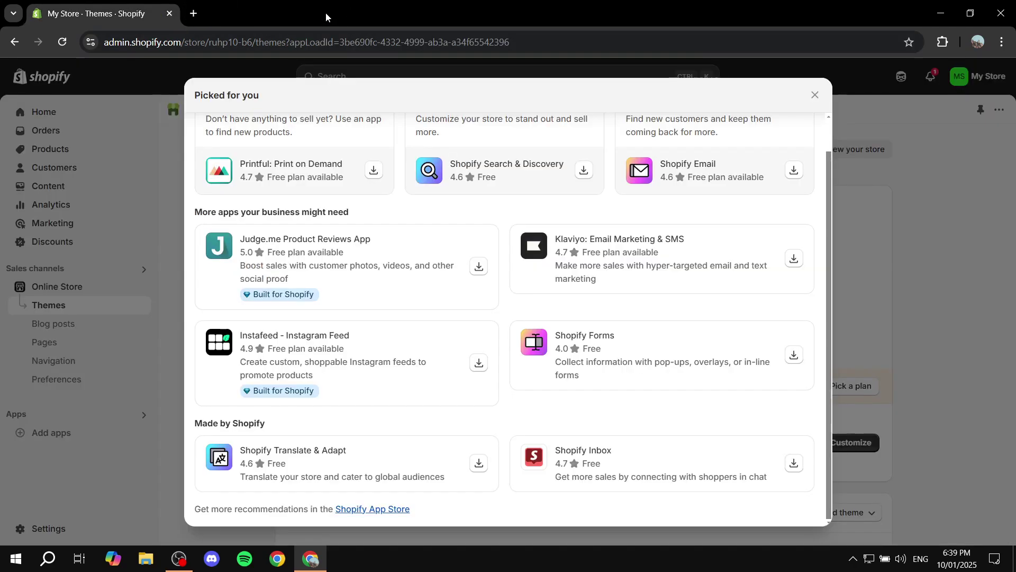
click(891, 205)
click(64, 42)
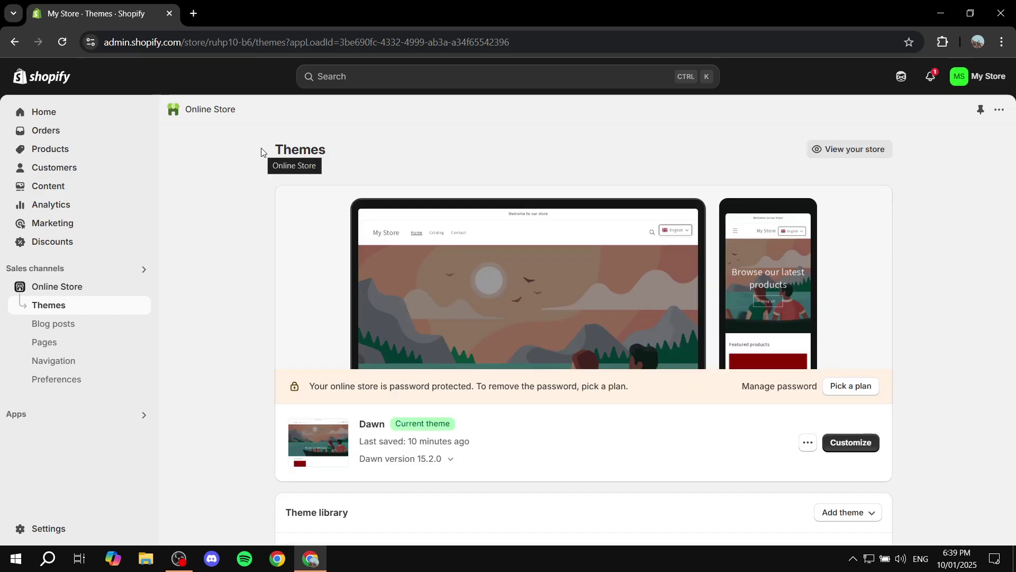
click(37, 418)
click(335, 127)
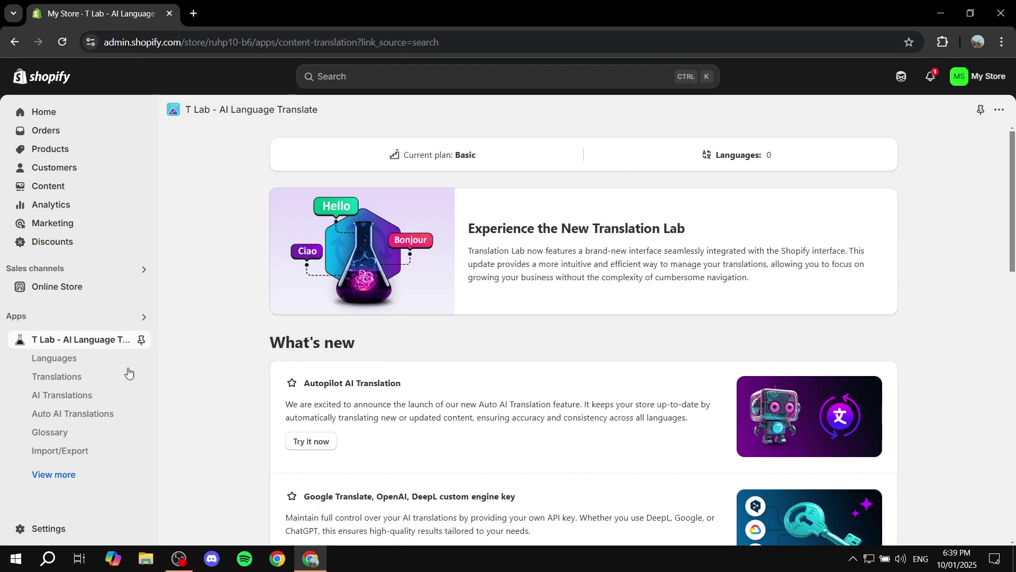
Step: Go to T Lab's Languages page and note the default store language and 20-language limit
click(56, 365)
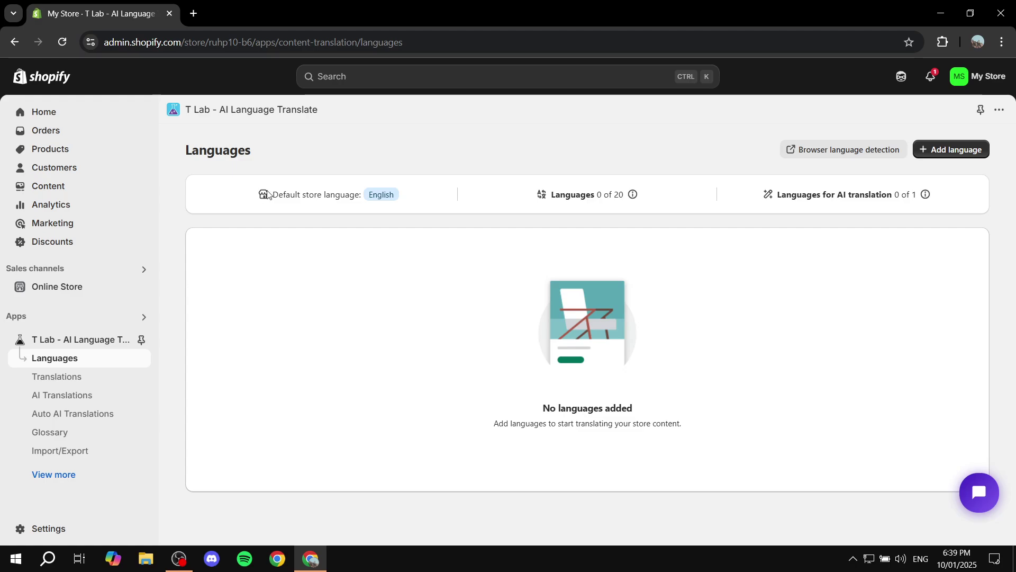
drag(265, 195, 373, 188)
click(410, 190)
drag(587, 191, 625, 194)
click(666, 190)
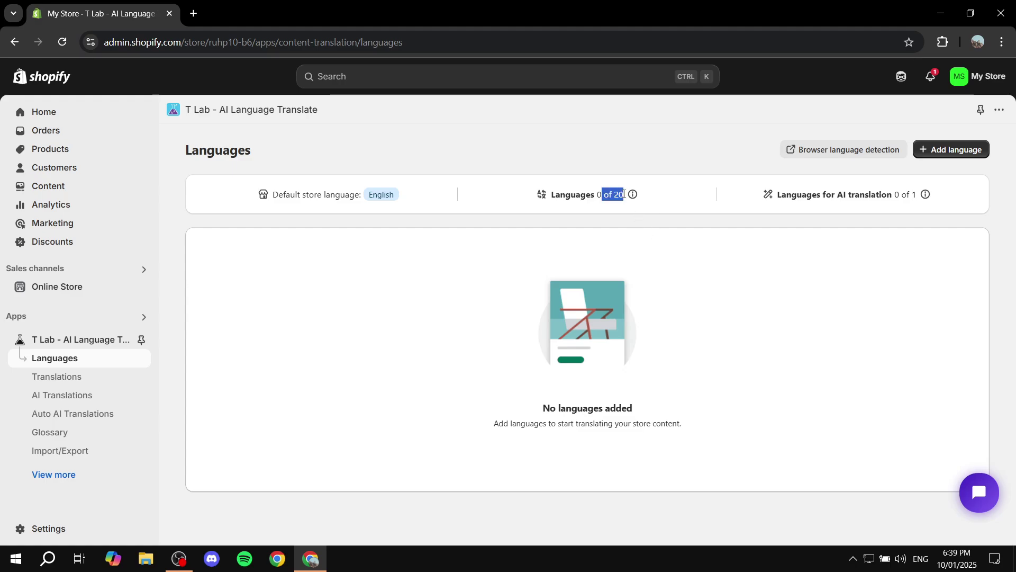
click(689, 207)
drag(613, 195, 664, 199)
click(682, 197)
Step: Add Arabic as a new, unpublished store language
click(962, 154)
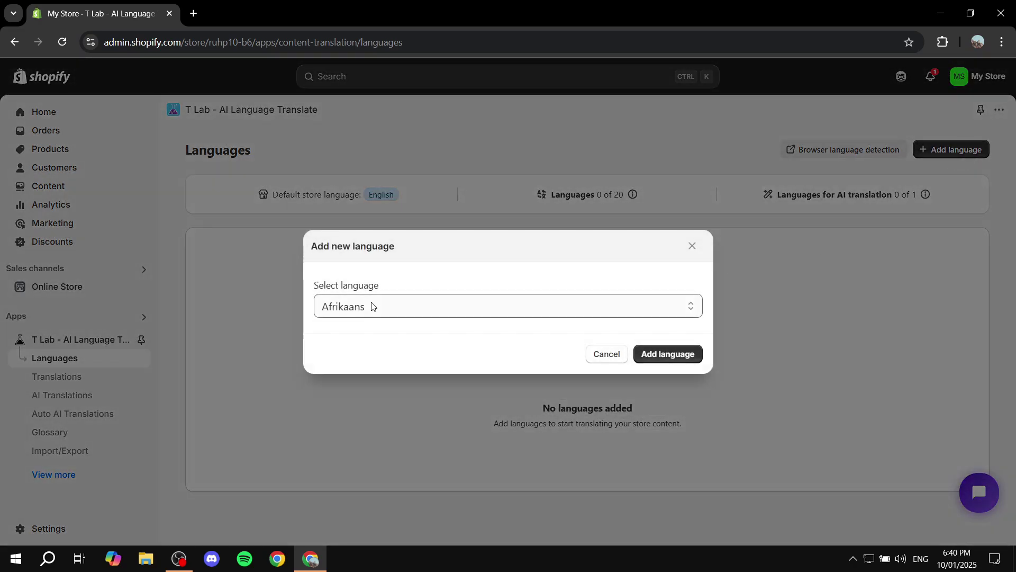
click(372, 306)
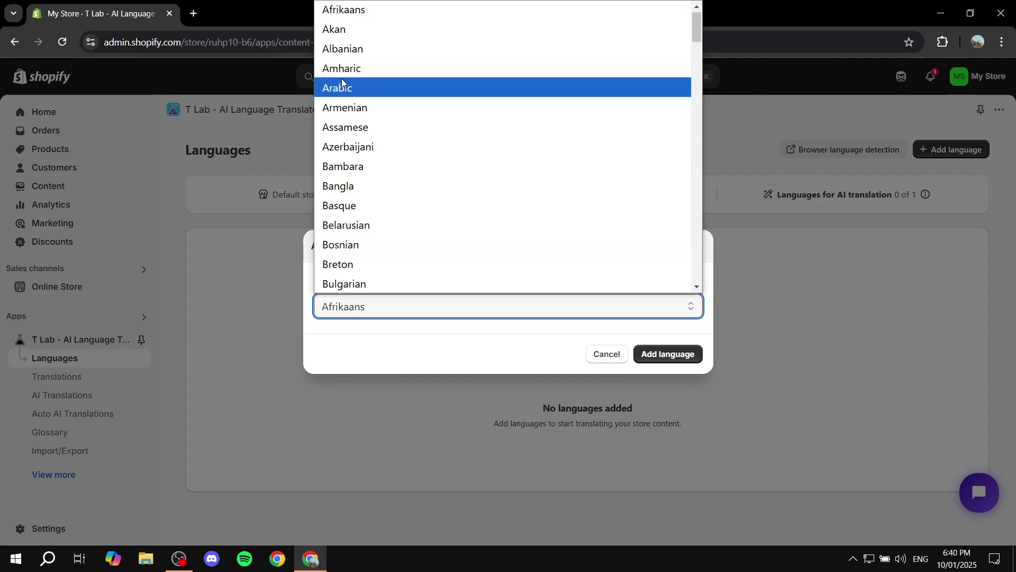
click(344, 88)
click(670, 355)
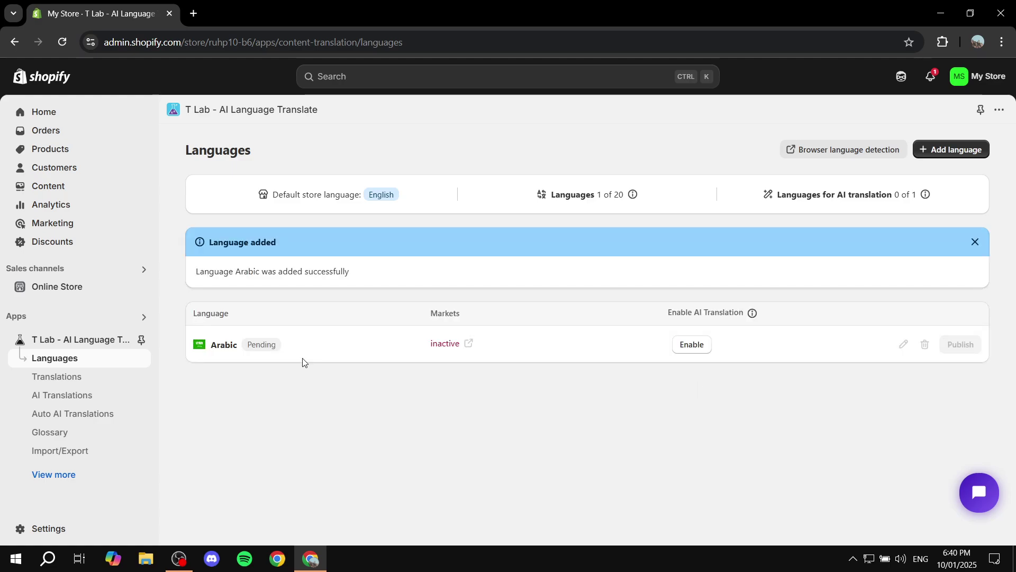
drag(190, 312, 259, 315)
click(259, 313)
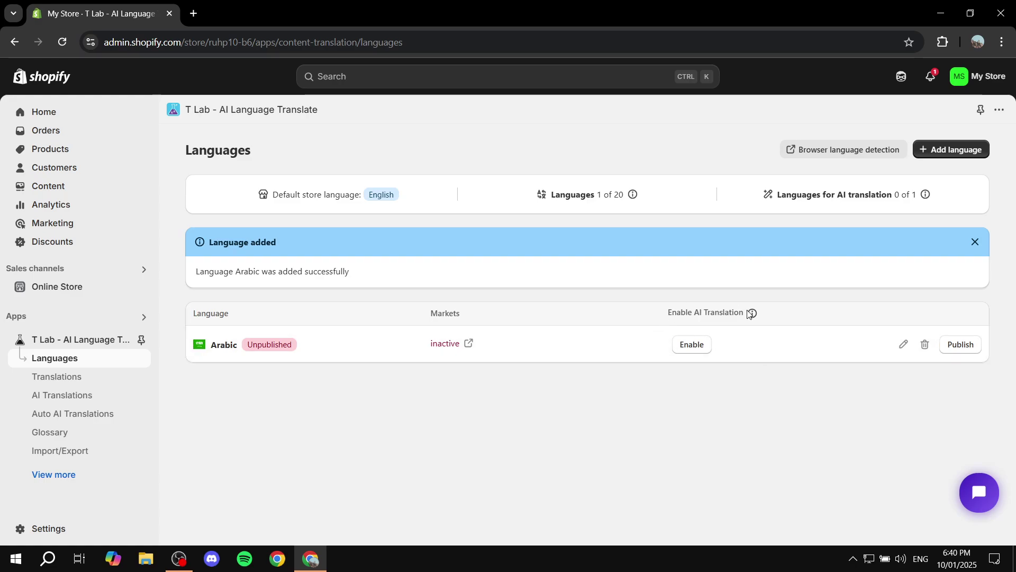
mouse_move(759, 318)
Step: Open T Lab Translations for Arabic, review the 0% resource types, and go to Products
click(54, 376)
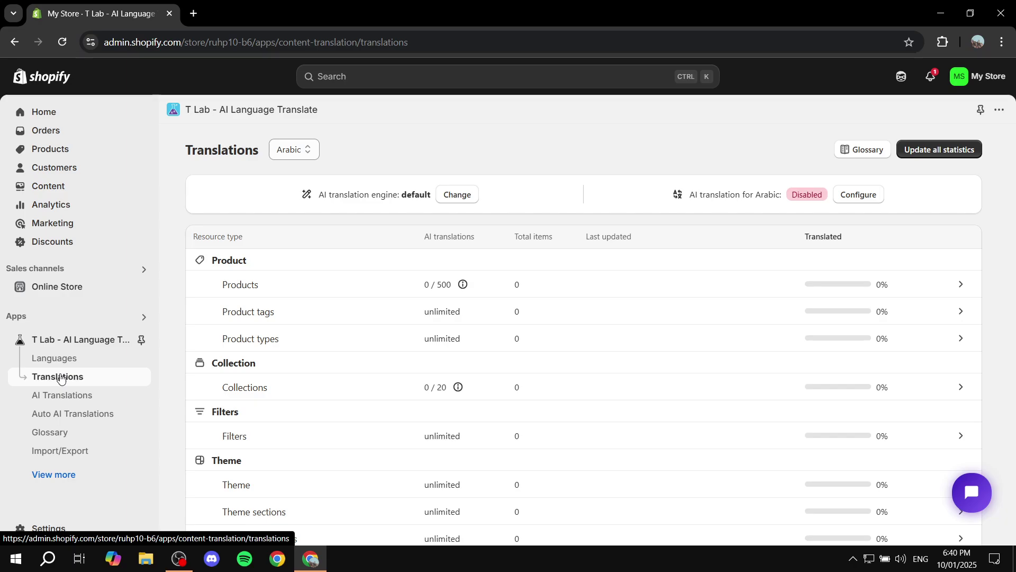
click(300, 148)
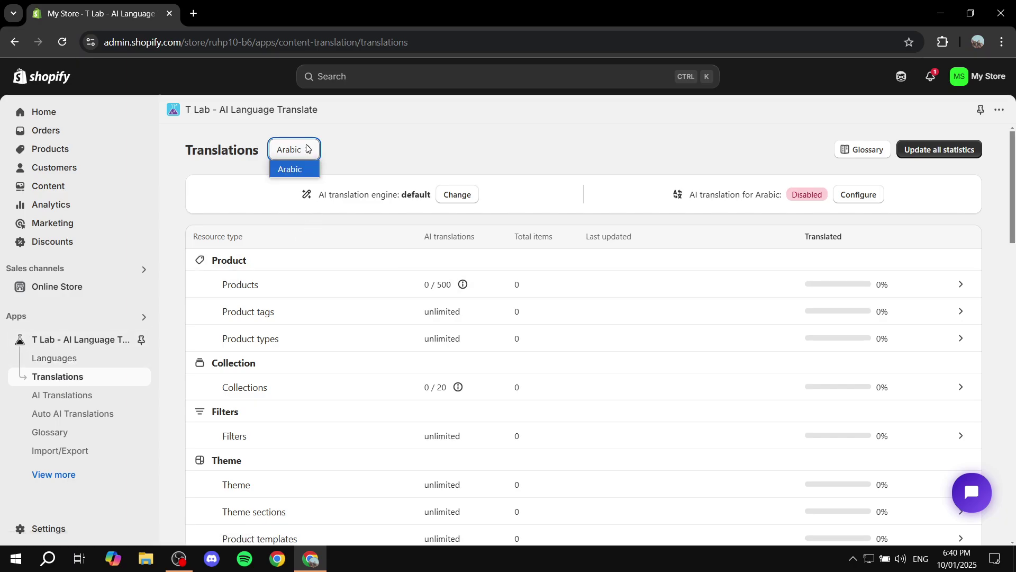
click(290, 170)
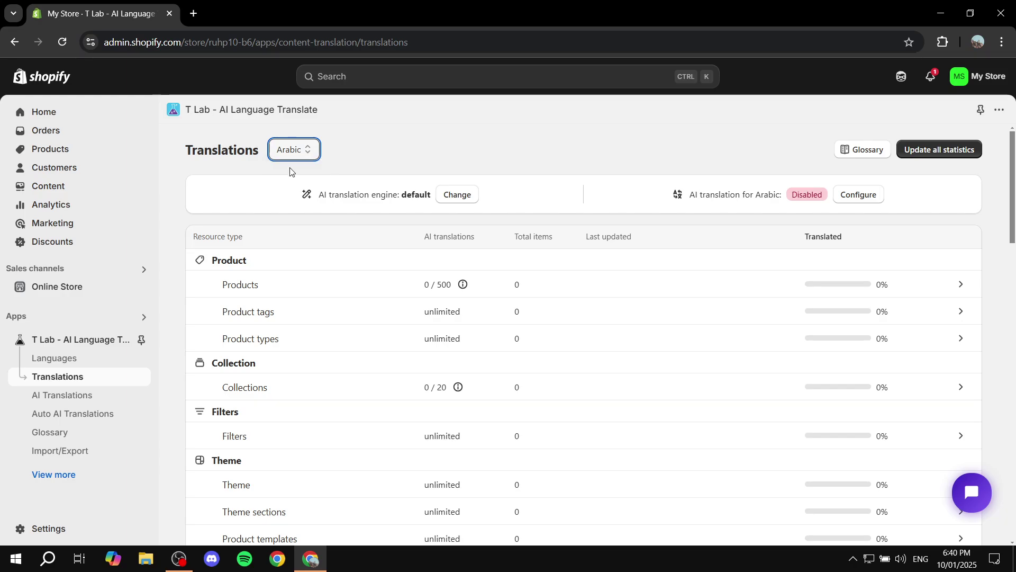
click(229, 284)
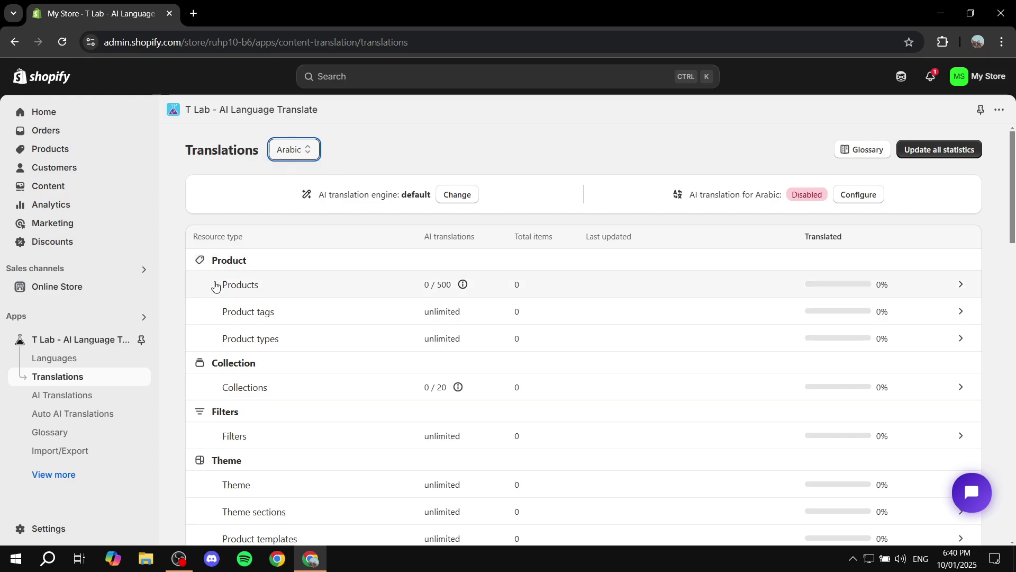
scroll(214, 266, down, 4)
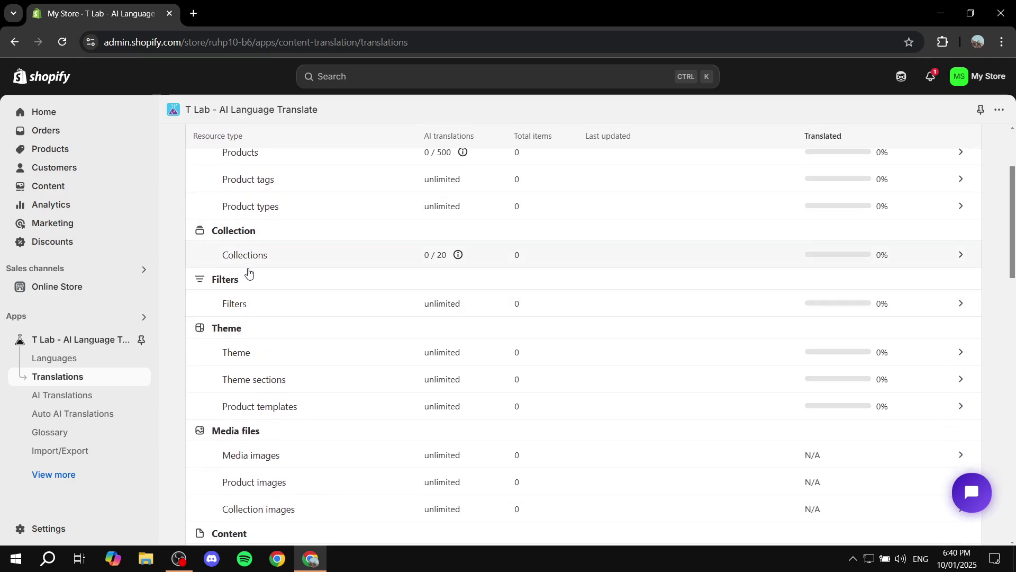
scroll(270, 329, down, 3)
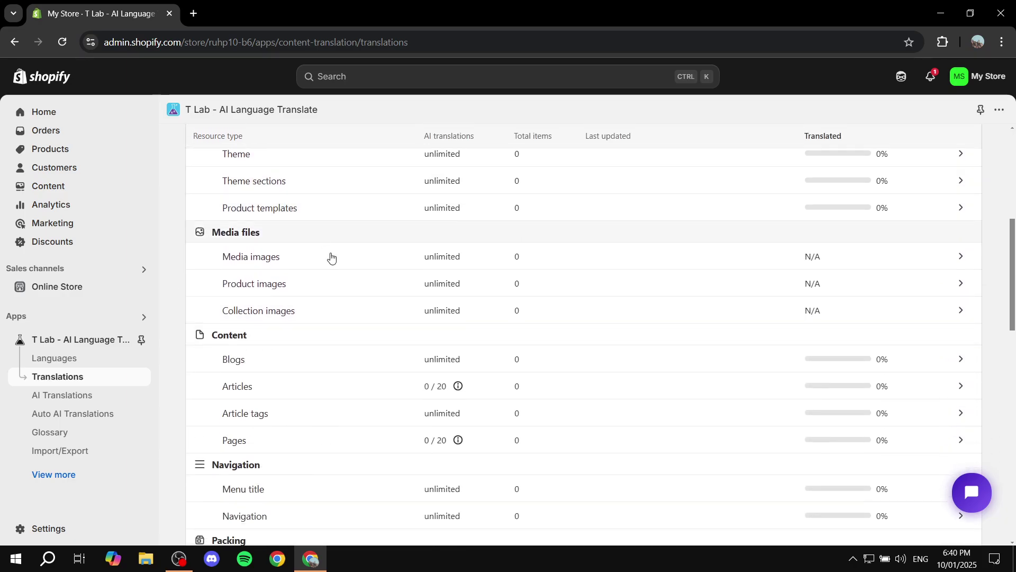
scroll(330, 260, down, 3)
scroll(330, 276, down, 10)
scroll(333, 281, up, 15)
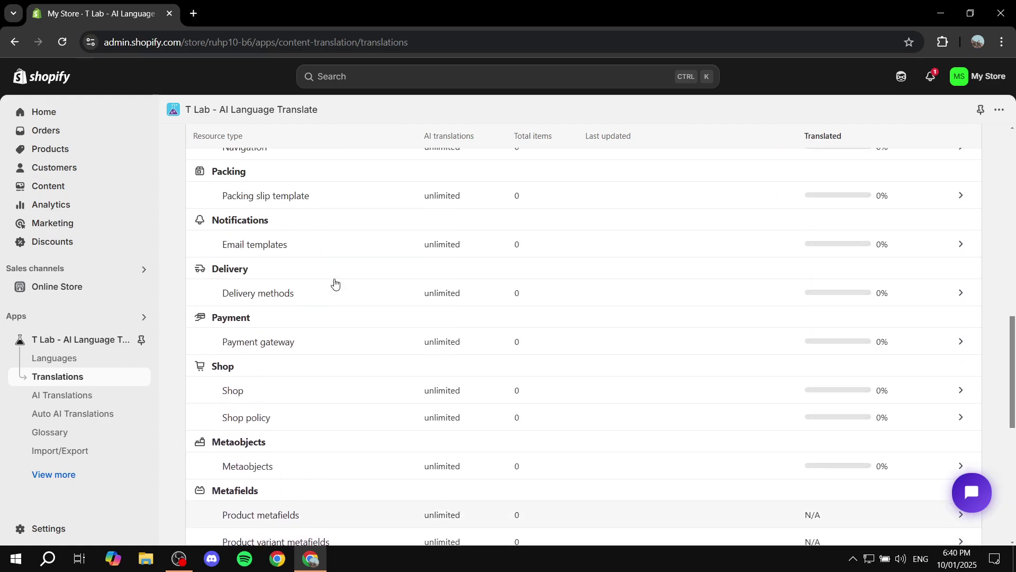
scroll(333, 288, up, 5)
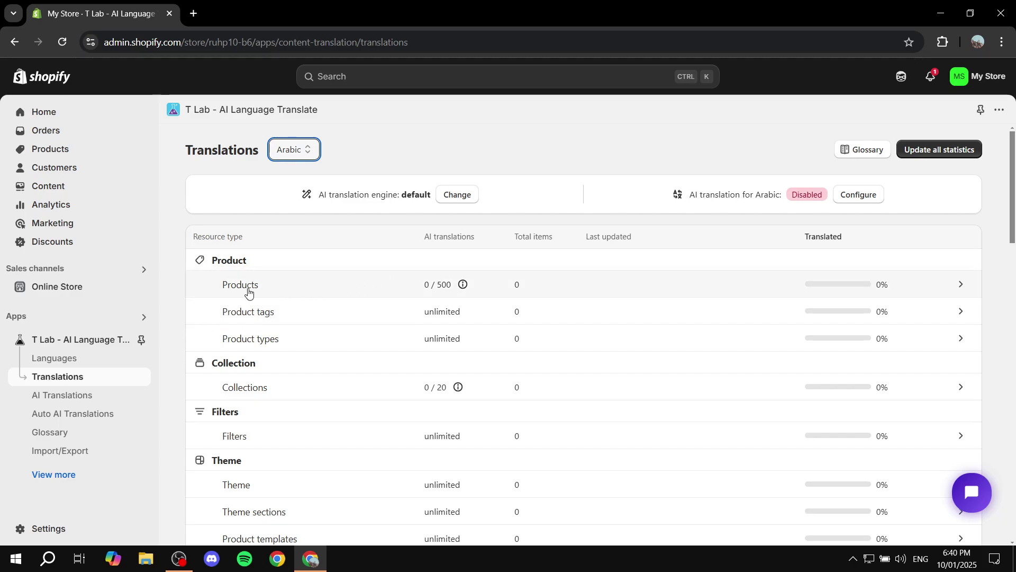
click(403, 288)
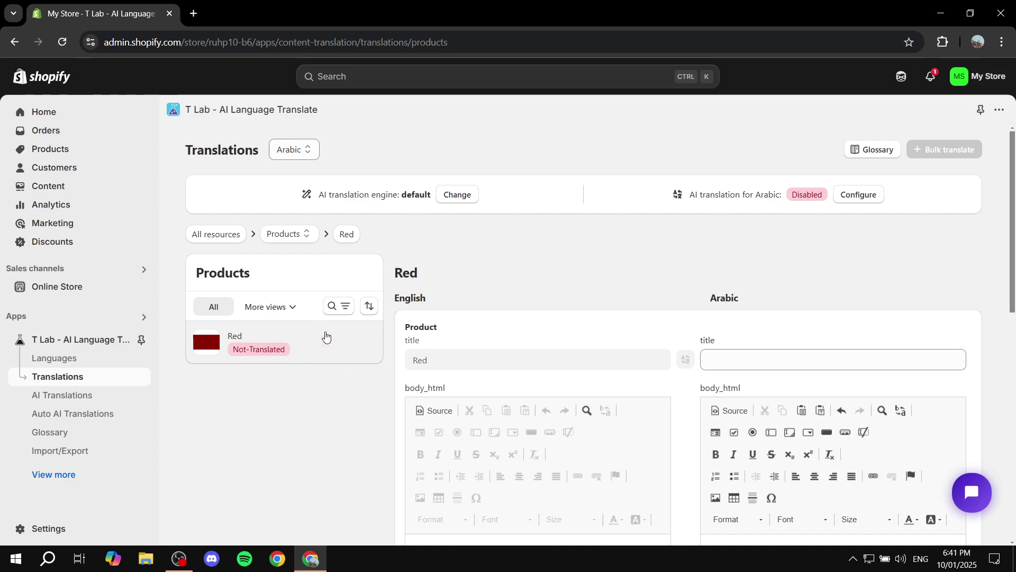
Step: Enter and save the Arabic title أحمر for the product Red
scroll(314, 346, down, 1)
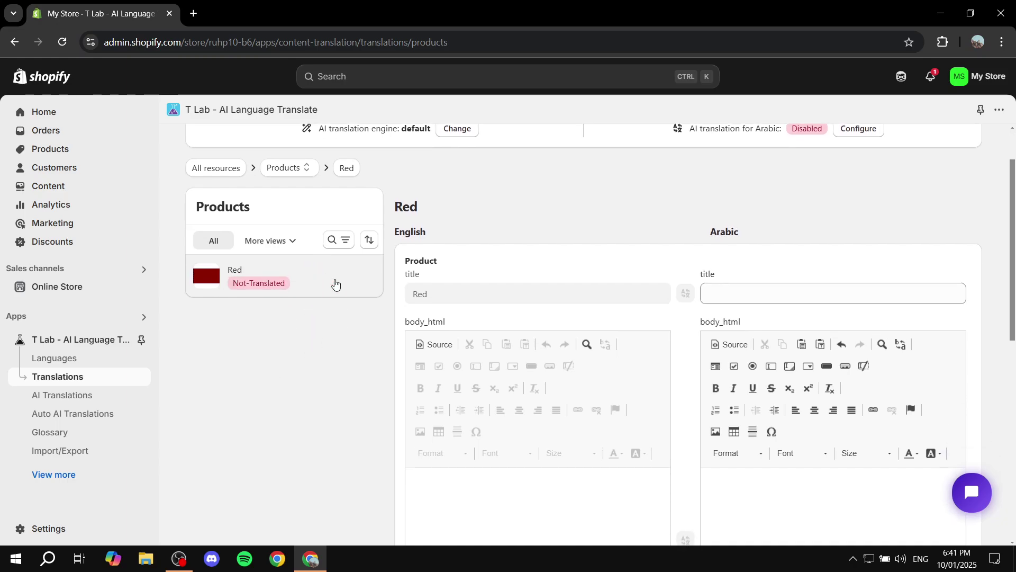
scroll(477, 328, down, 2)
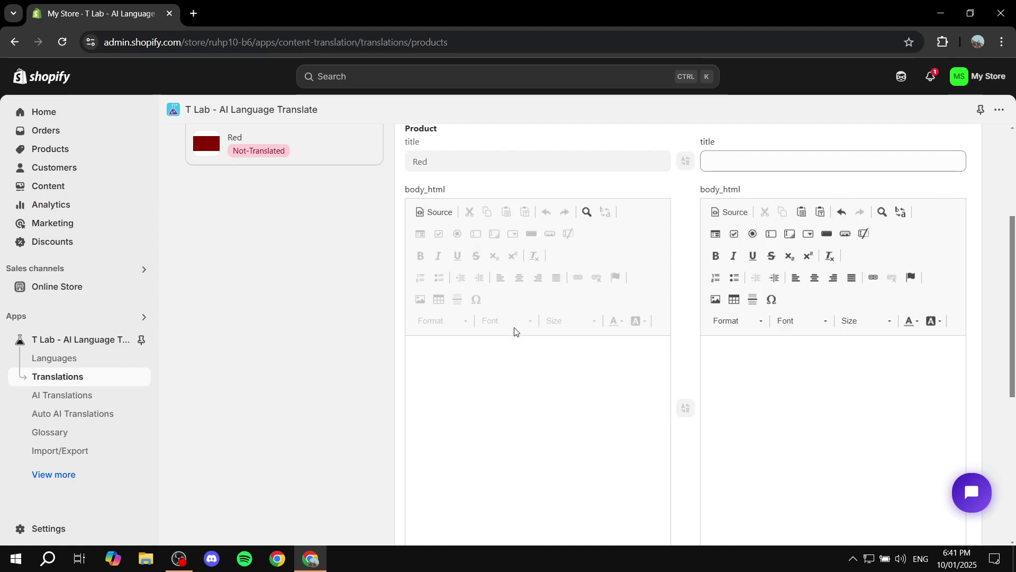
click(706, 358)
scroll(781, 349, up, 4)
click(773, 361)
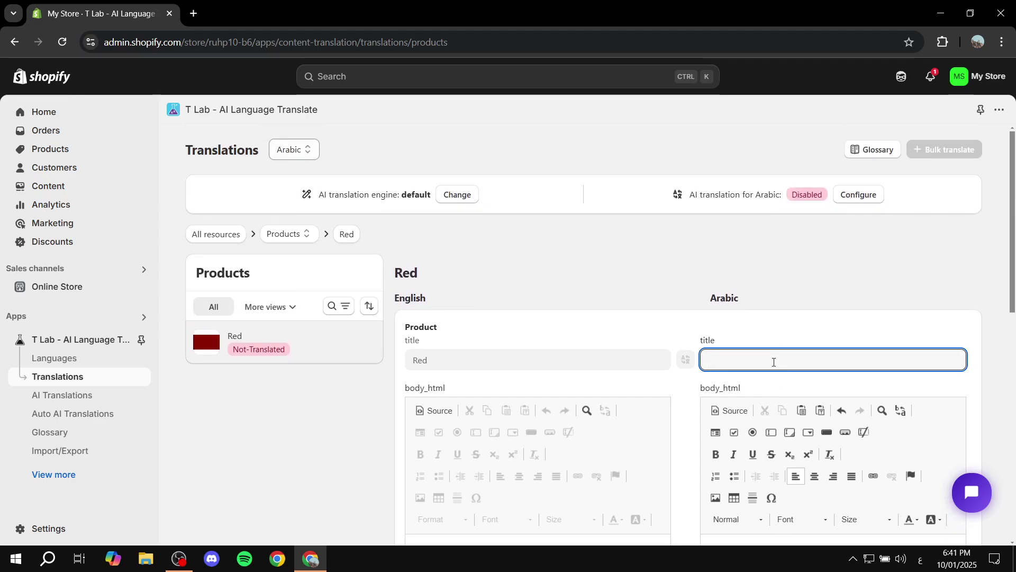
text(احم)
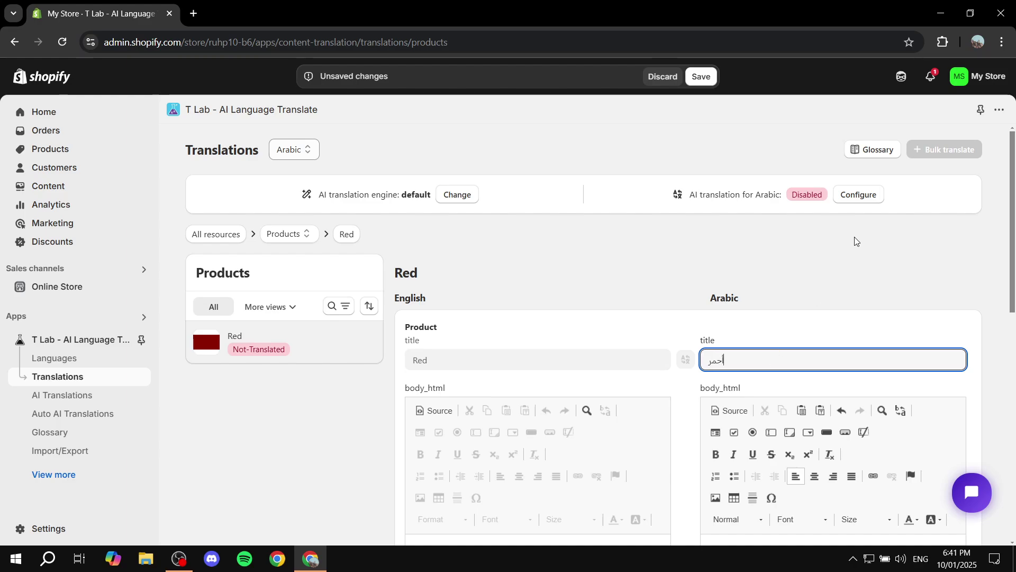
scroll(903, 277, down, 5)
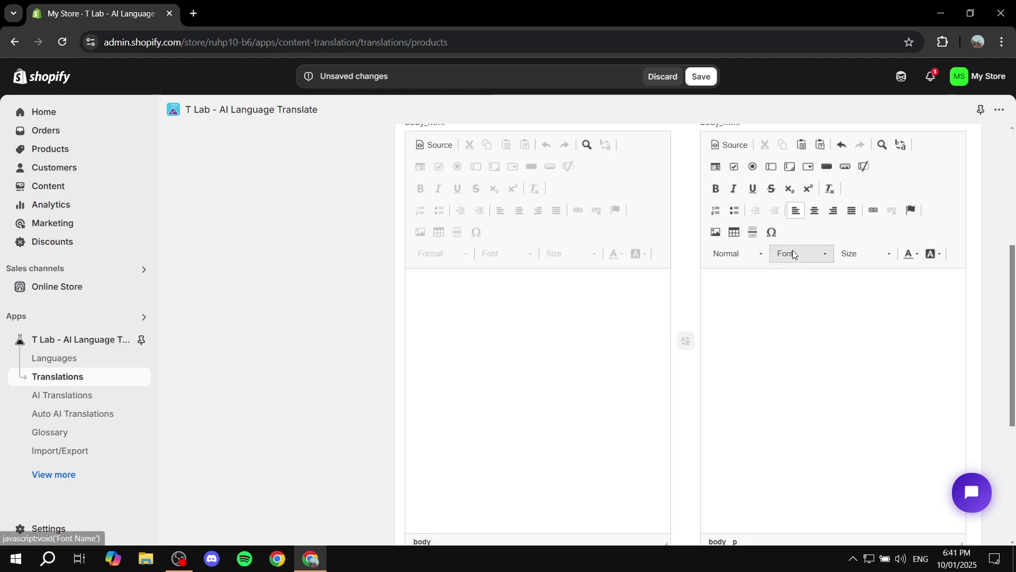
scroll(792, 254, down, 5)
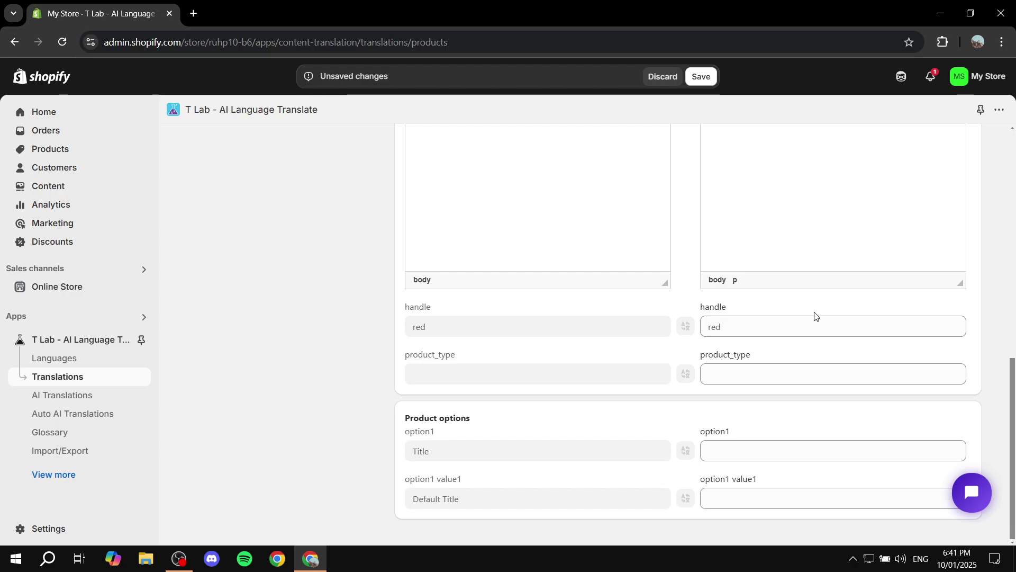
scroll(814, 315, up, 15)
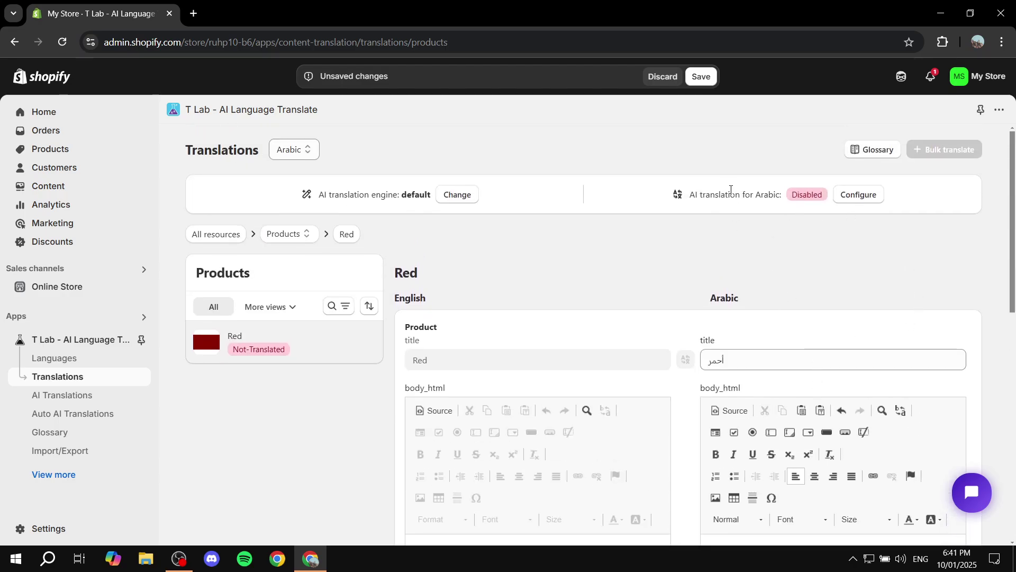
click(701, 78)
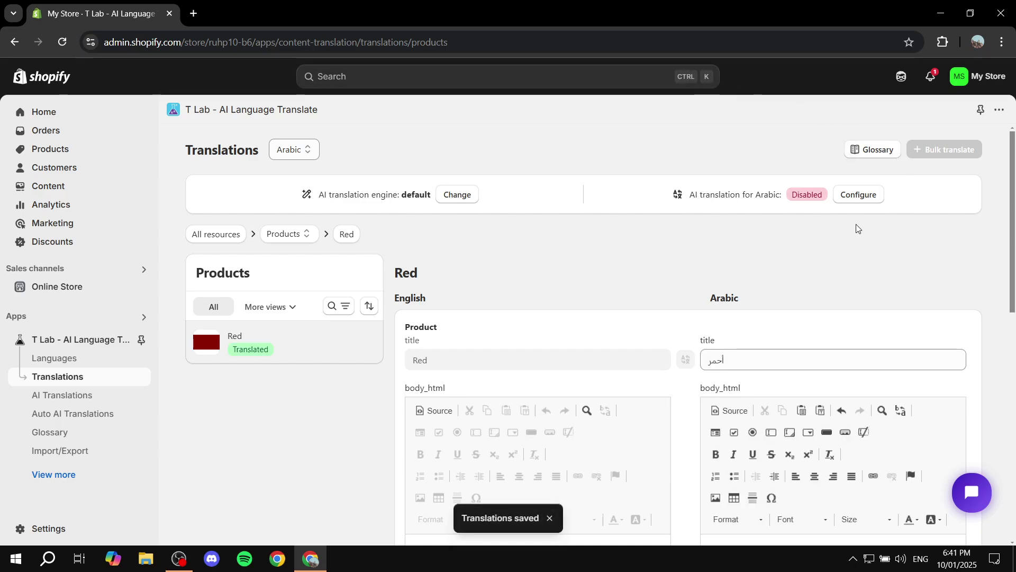
click(291, 236)
click(291, 239)
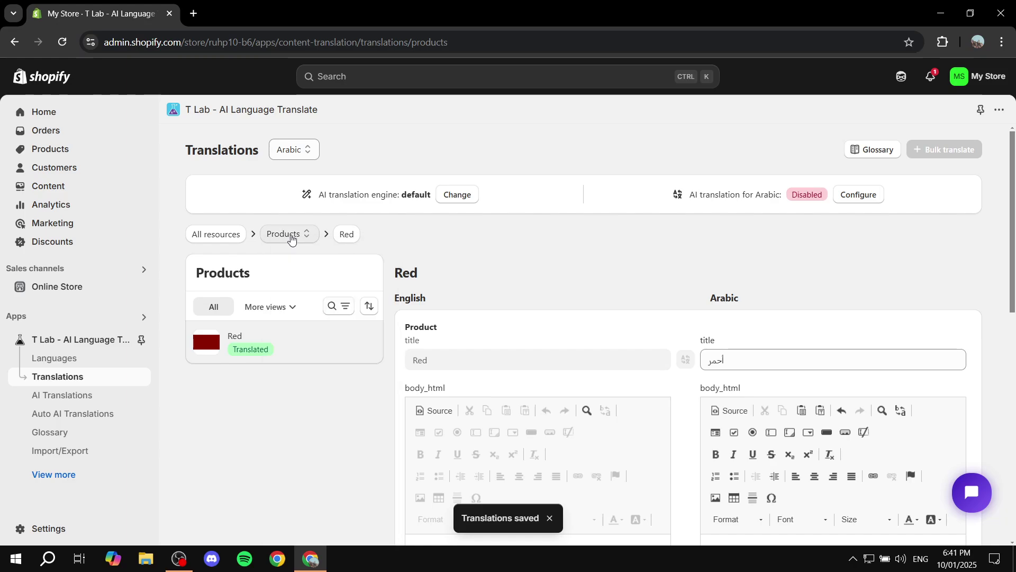
Step: Switch to Collections and save an Arabic title for the Home page collection
click(291, 239)
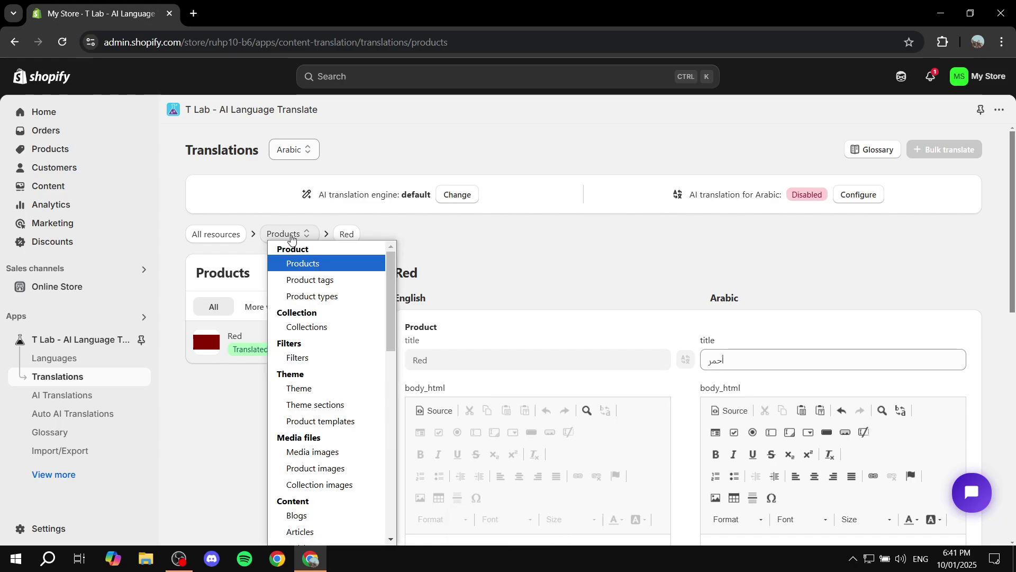
click(317, 326)
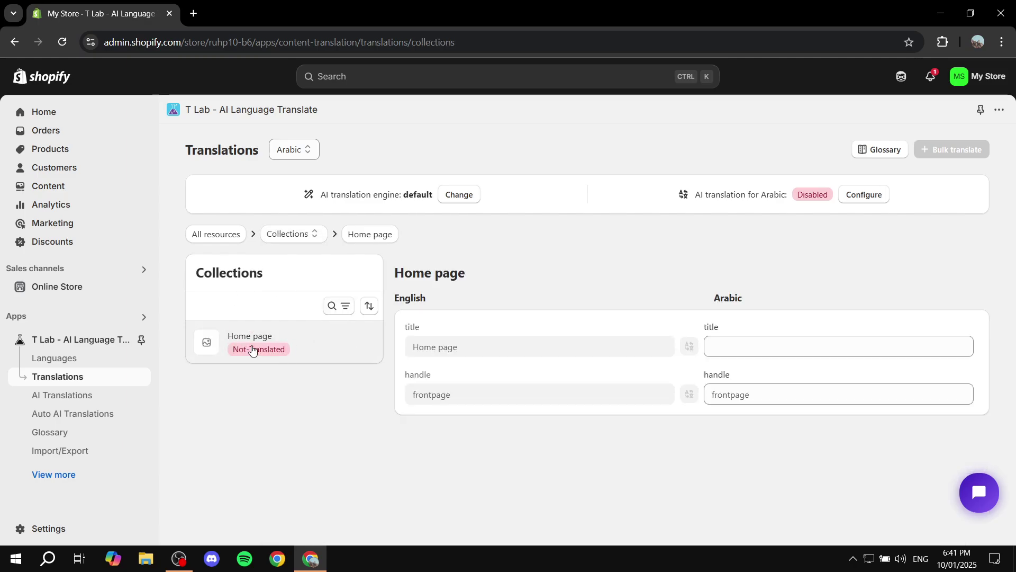
click(779, 345)
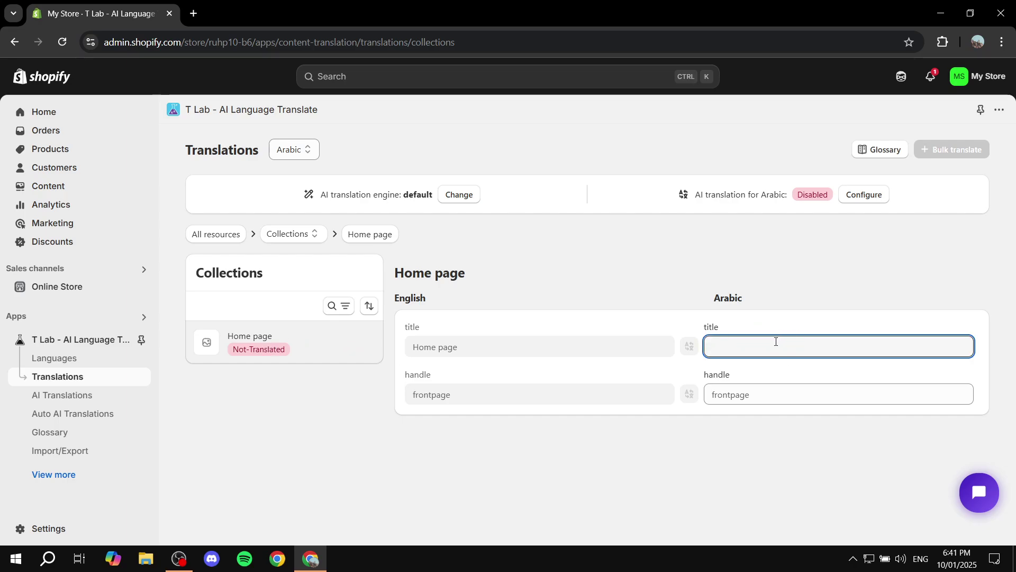
text(سختنع)
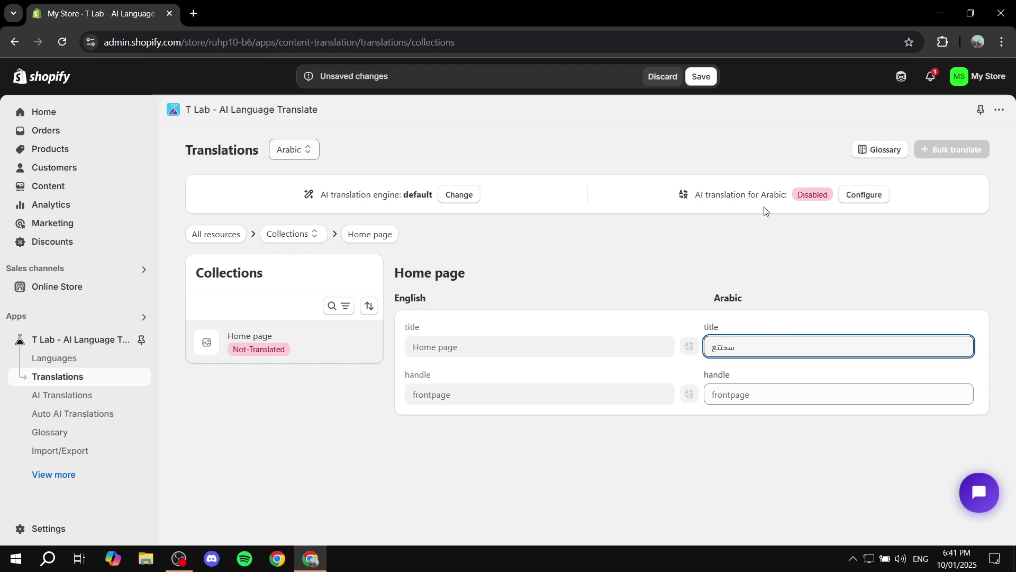
click(699, 75)
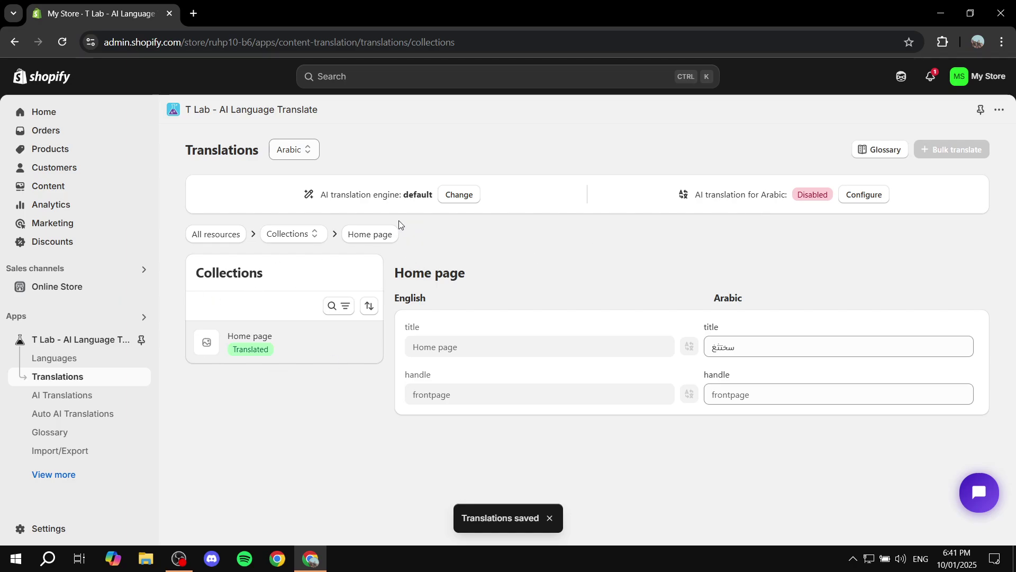
click(306, 236)
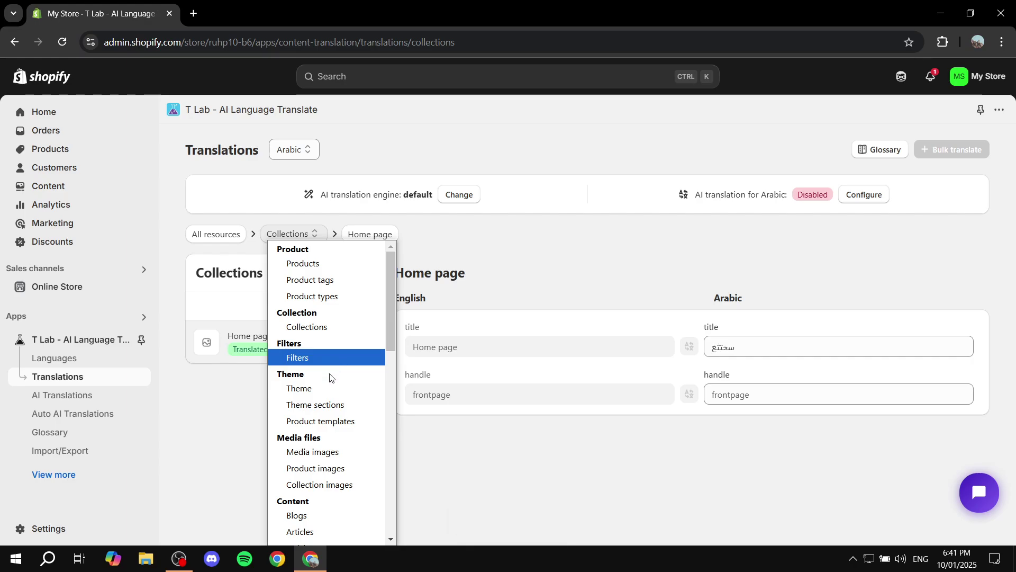
Step: Switch the Arabic editor to Theme strings for the Dawn (main) theme and browse the resource list
click(324, 388)
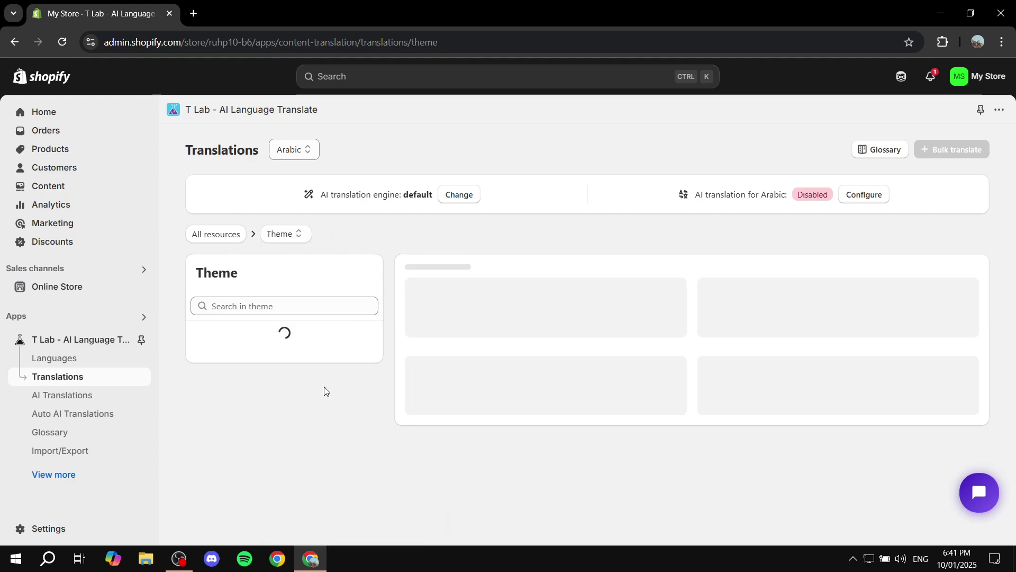
click(294, 233)
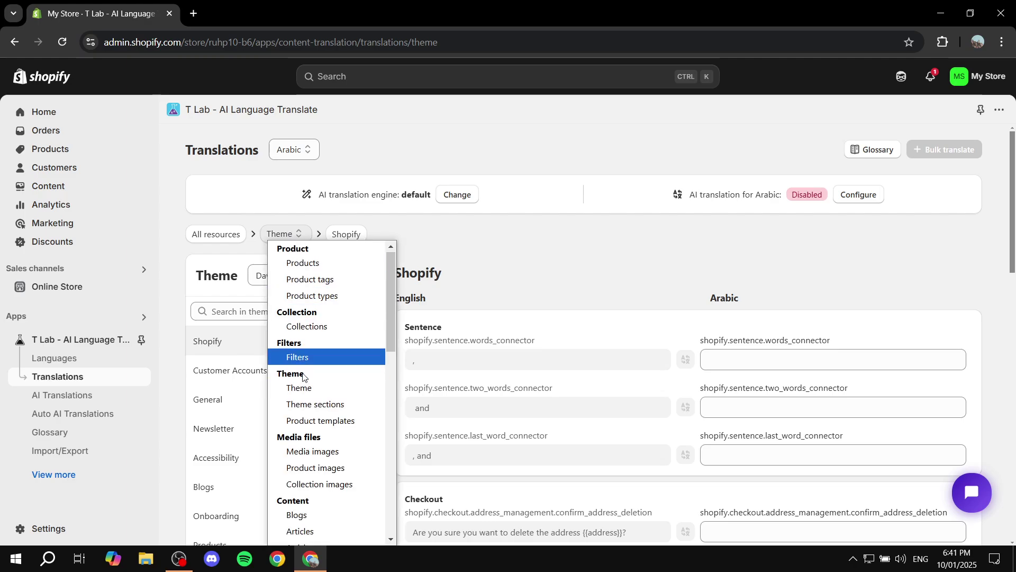
scroll(303, 376, down, 5)
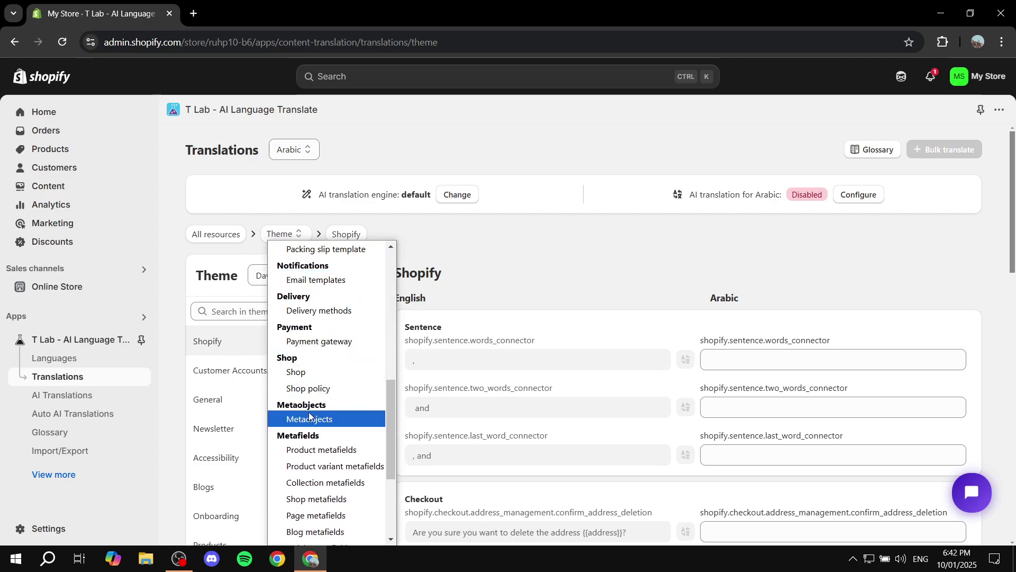
scroll(316, 416, down, 3)
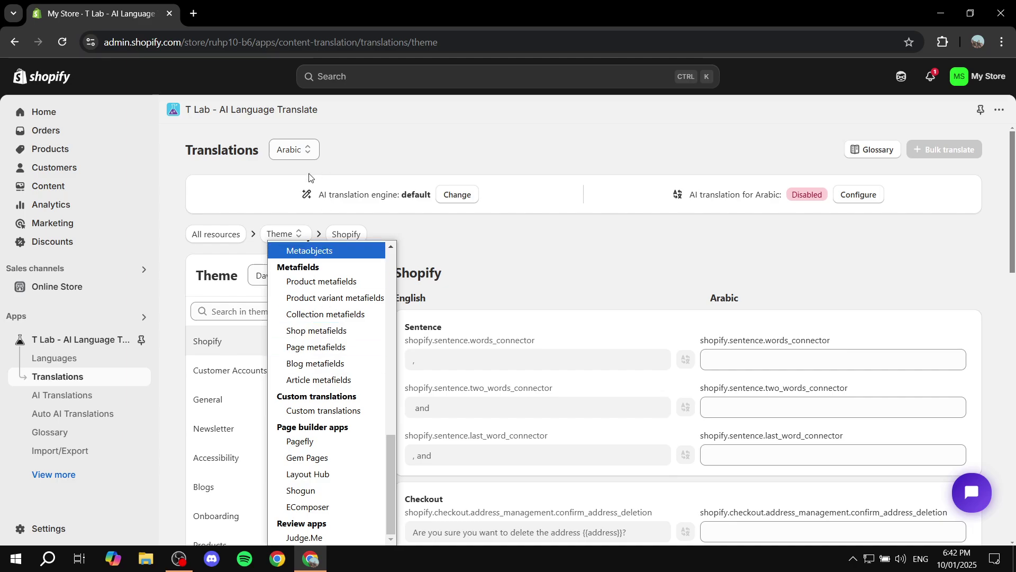
click(298, 186)
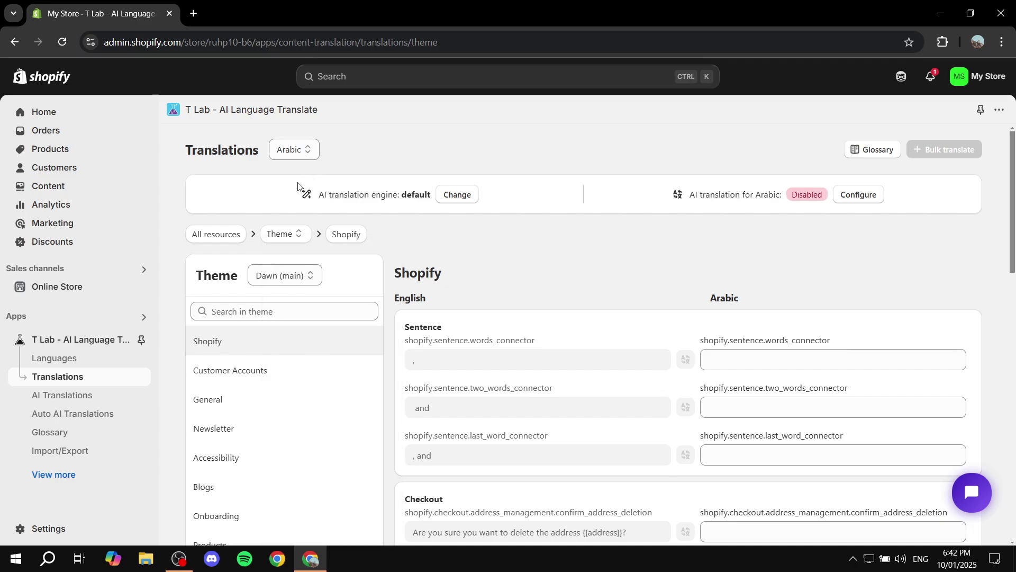
Step: Browse T Lab's Auto AI Translation and AI Translation pages, then return to Languages
click(77, 413)
click(62, 399)
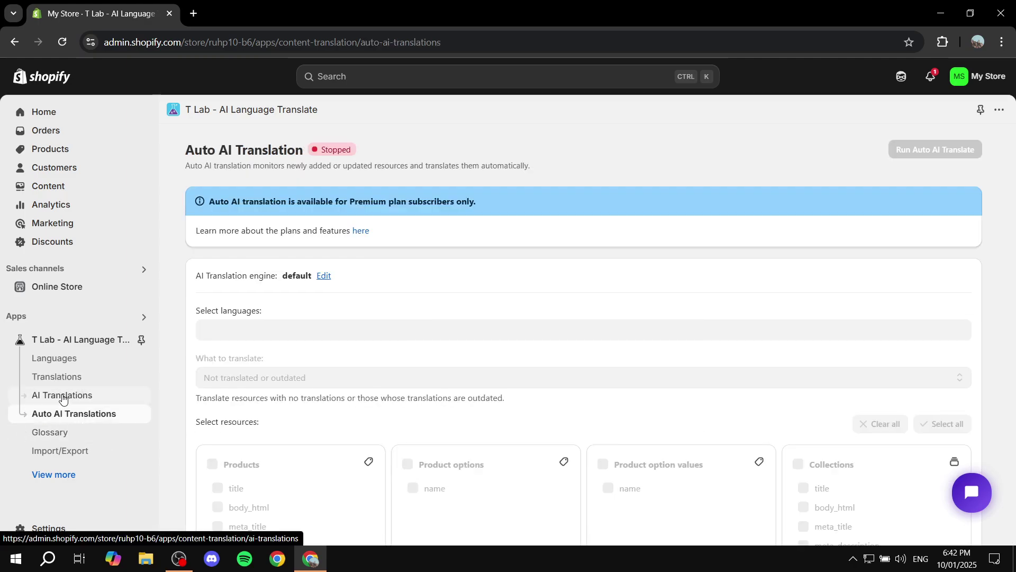
drag(377, 201, 537, 197)
click(536, 196)
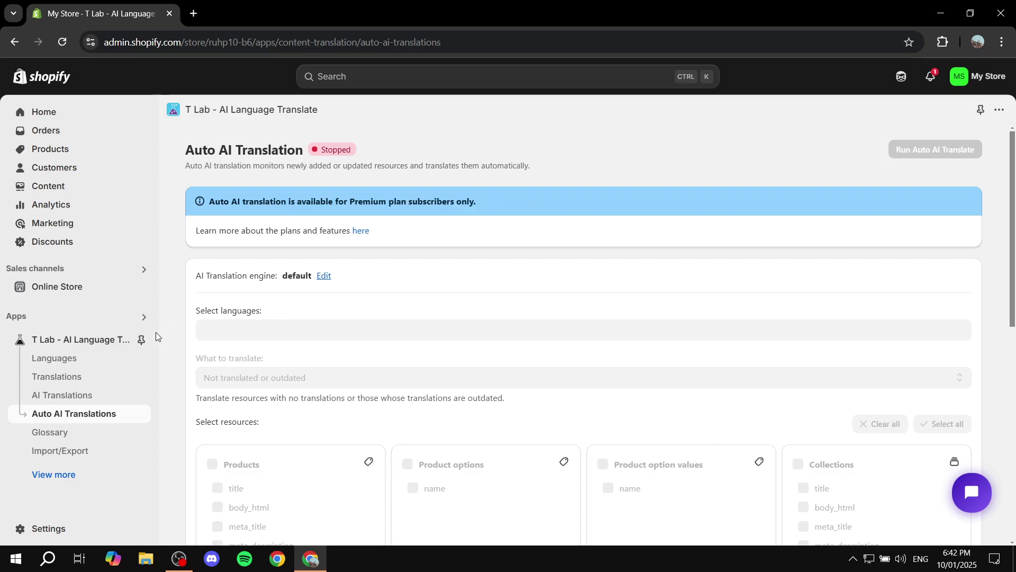
click(31, 388)
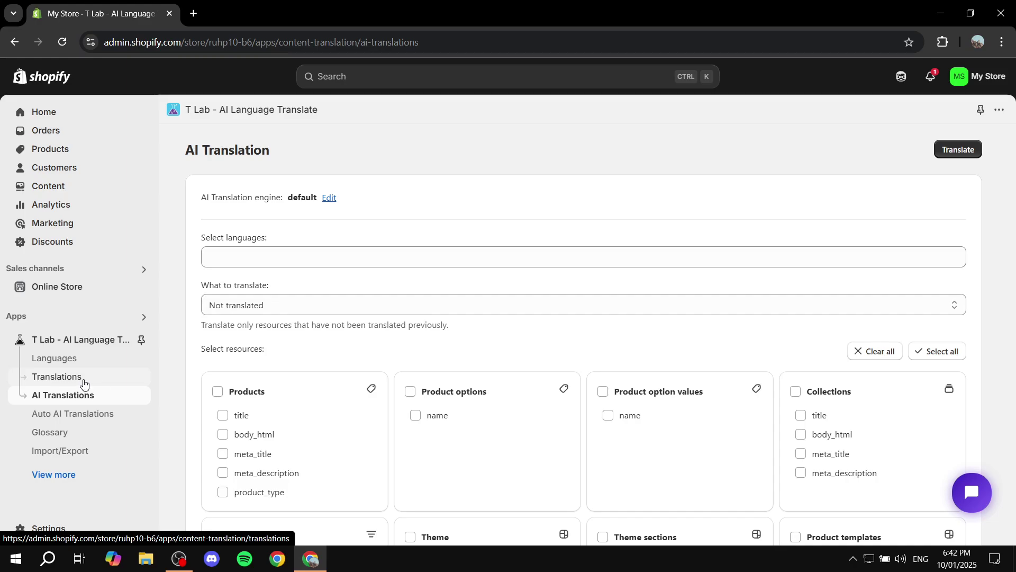
click(110, 379)
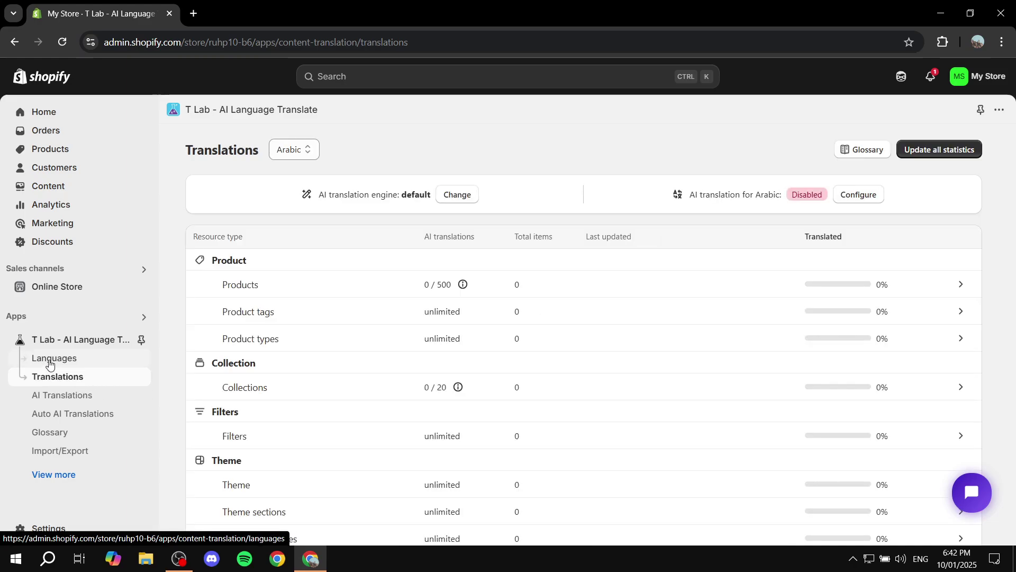
click(88, 358)
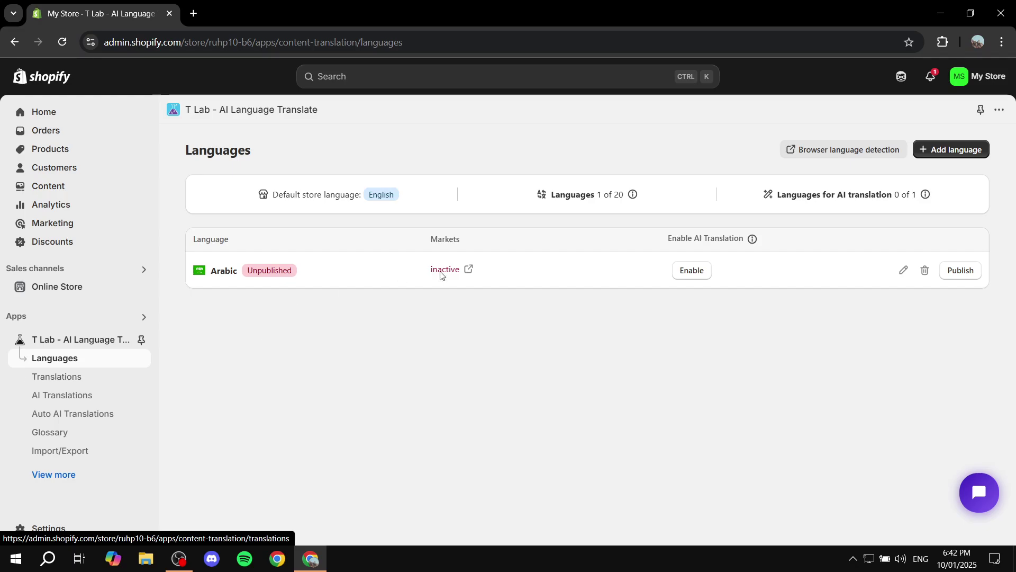
Step: Add Spanish as a new store language from the available-languages list
click(934, 152)
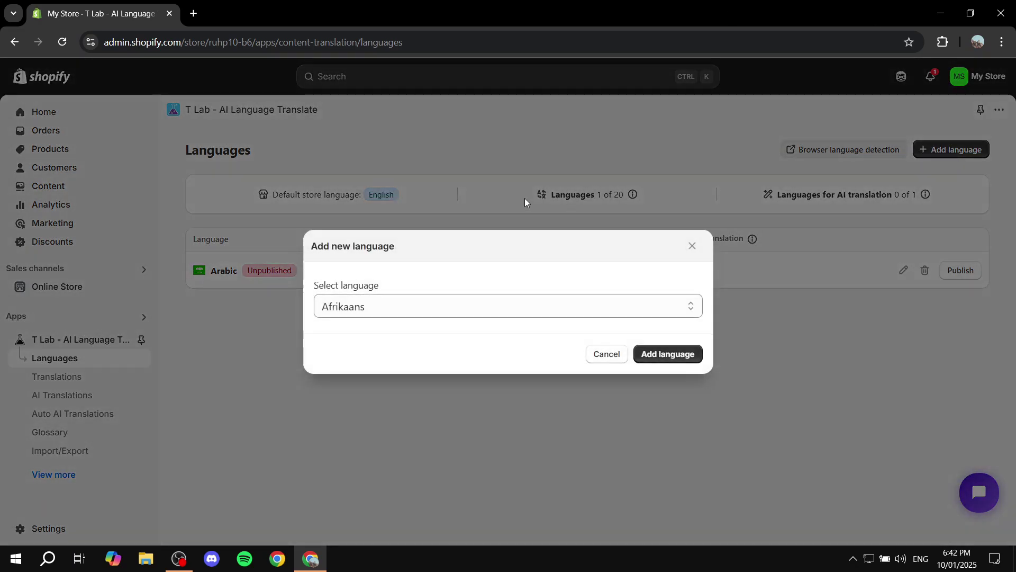
click(442, 306)
scroll(500, 215, down, 5)
scroll(501, 215, down, 15)
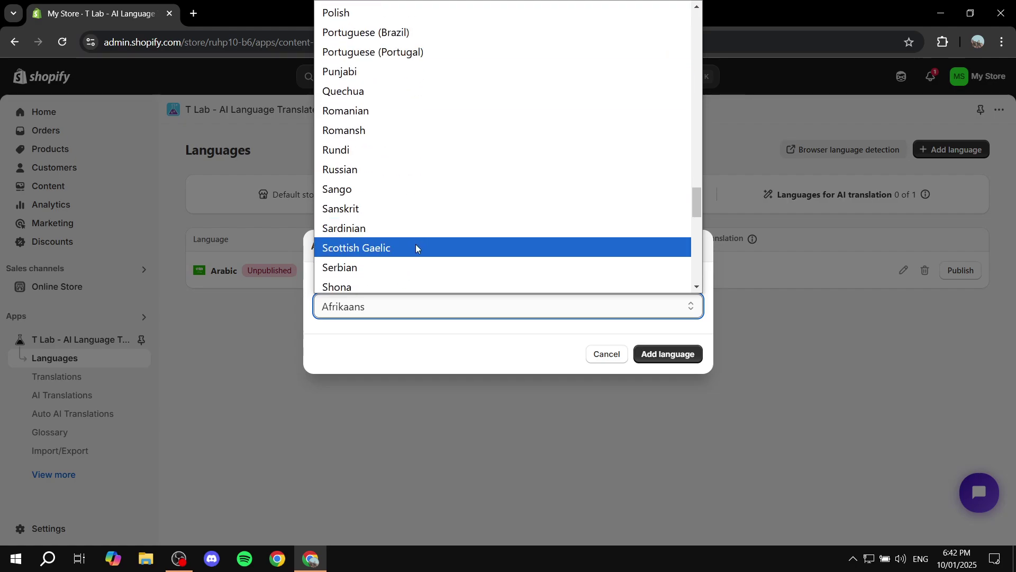
scroll(415, 244, down, 3)
scroll(399, 228, down, 2)
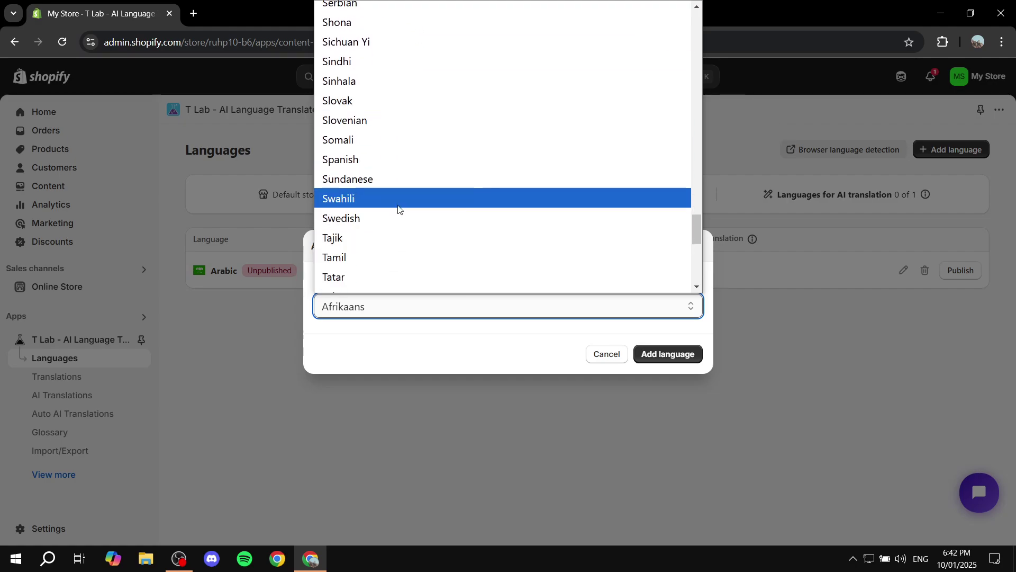
click(397, 161)
click(667, 356)
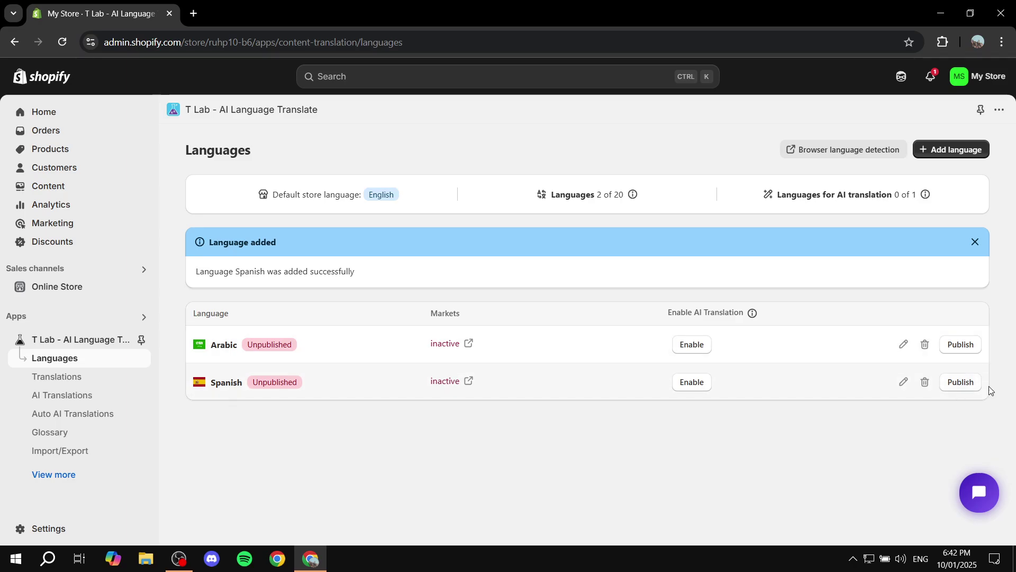
Step: Publish the Arabic and Spanish rows on the Languages page
click(958, 346)
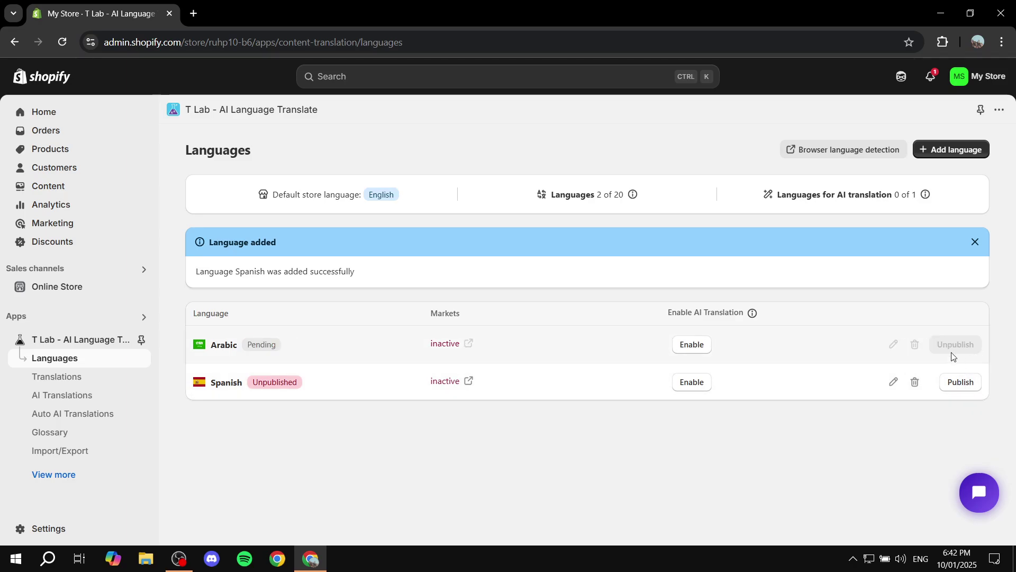
click(960, 382)
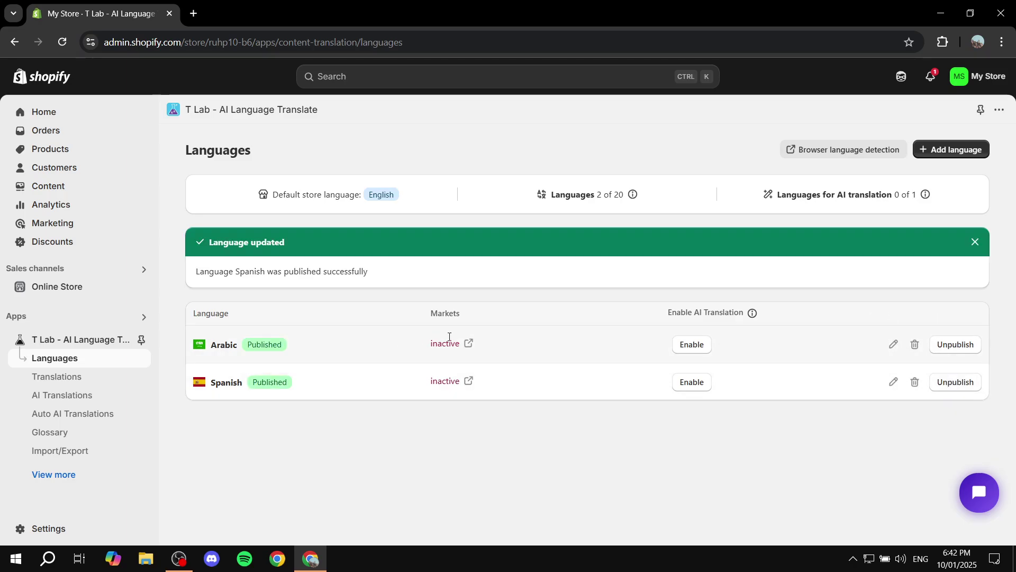
drag(669, 312, 749, 312)
click(706, 361)
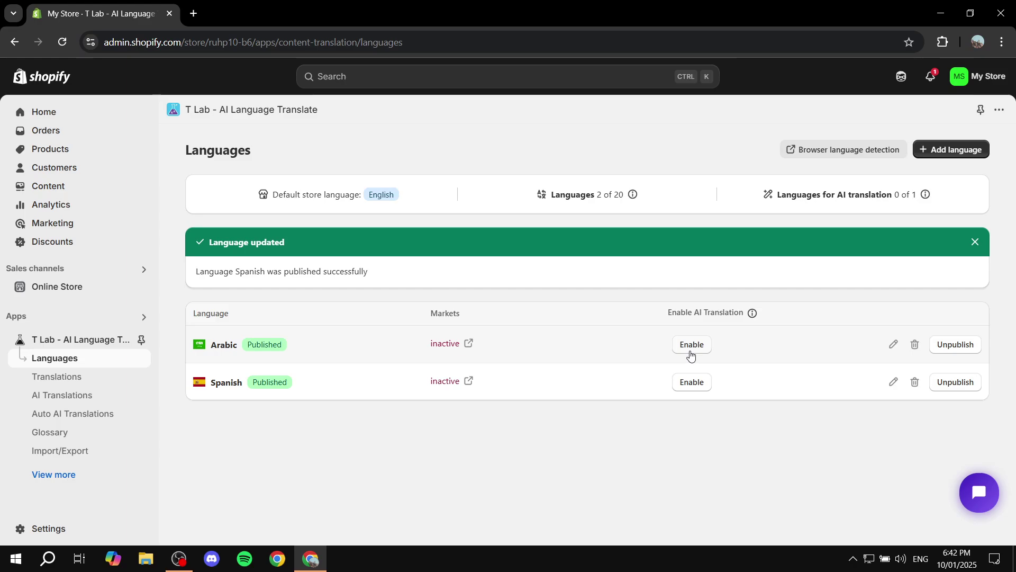
drag(780, 199, 880, 189)
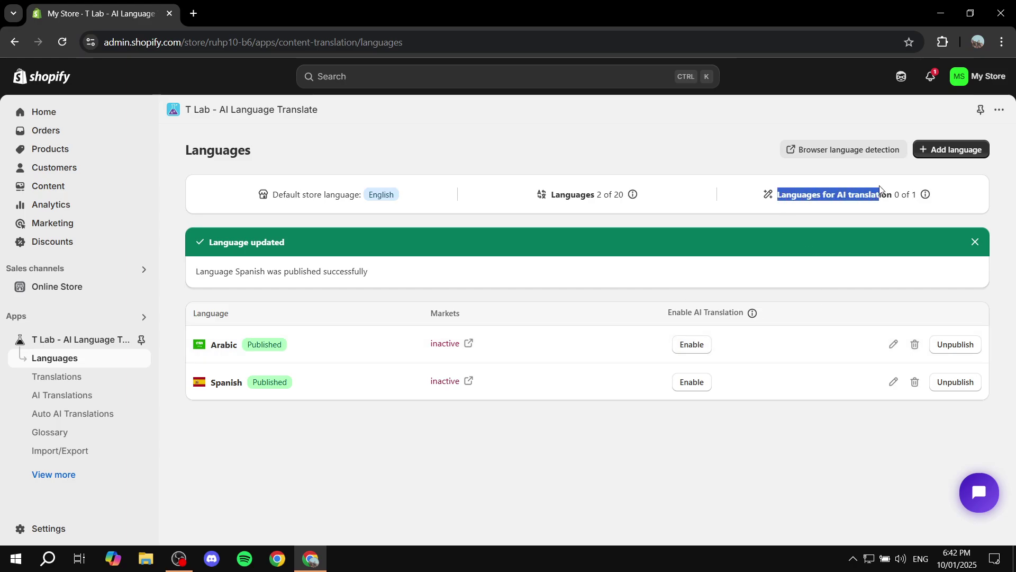
click(881, 189)
Step: Enable AI translation for Arabic and accept the activation dialog
click(695, 348)
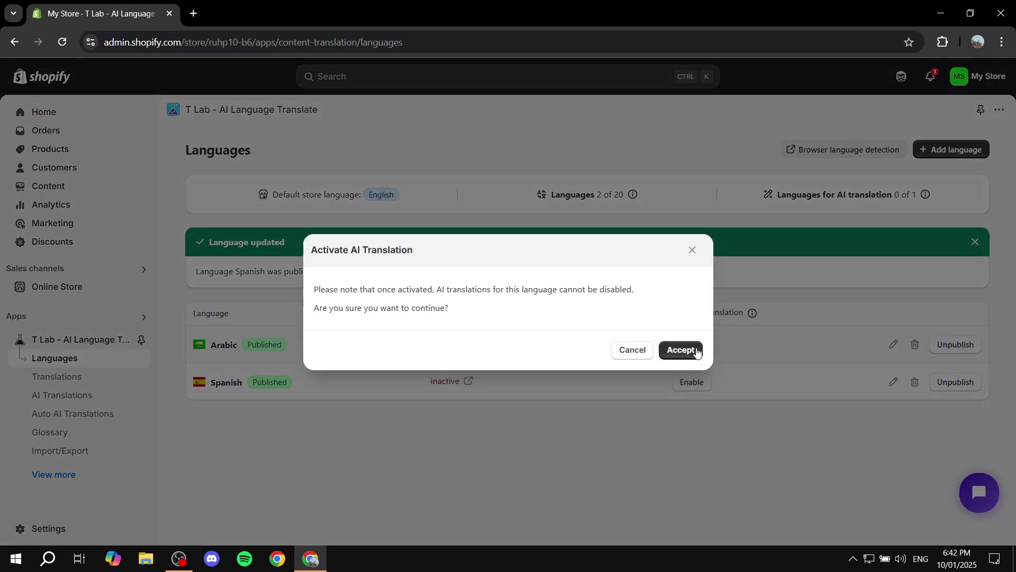
click(680, 350)
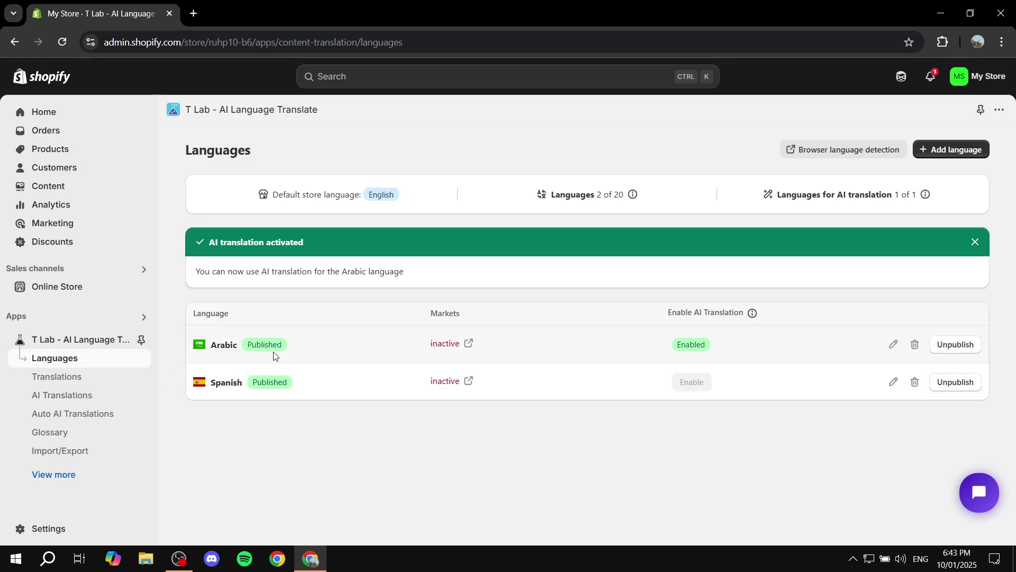
Step: Switch the translations overview to Spanish
click(53, 381)
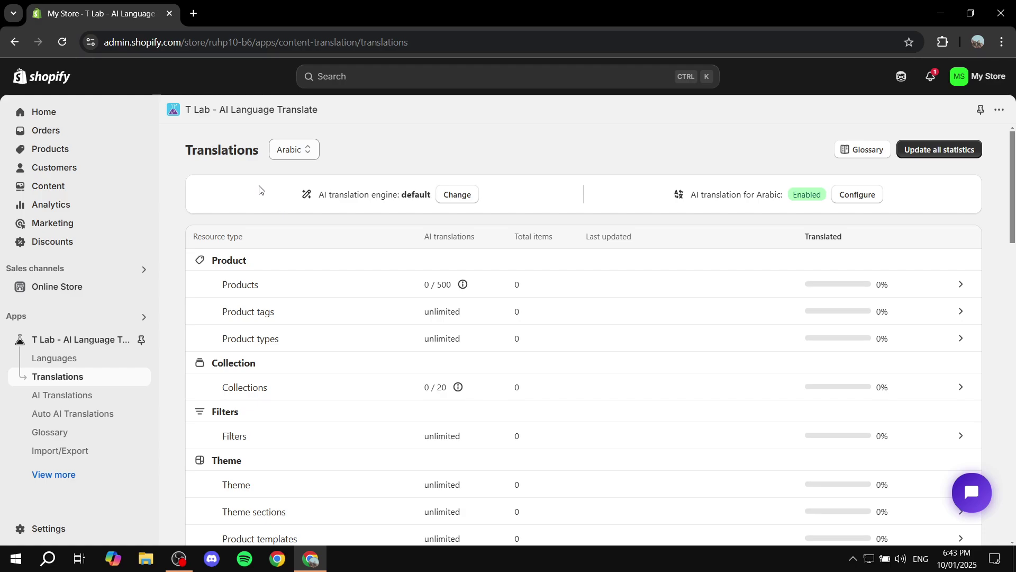
drag(185, 154, 266, 160)
click(290, 159)
click(289, 185)
Step: Enter 'Spanish' as the Red product's Spanish title and save it
click(260, 289)
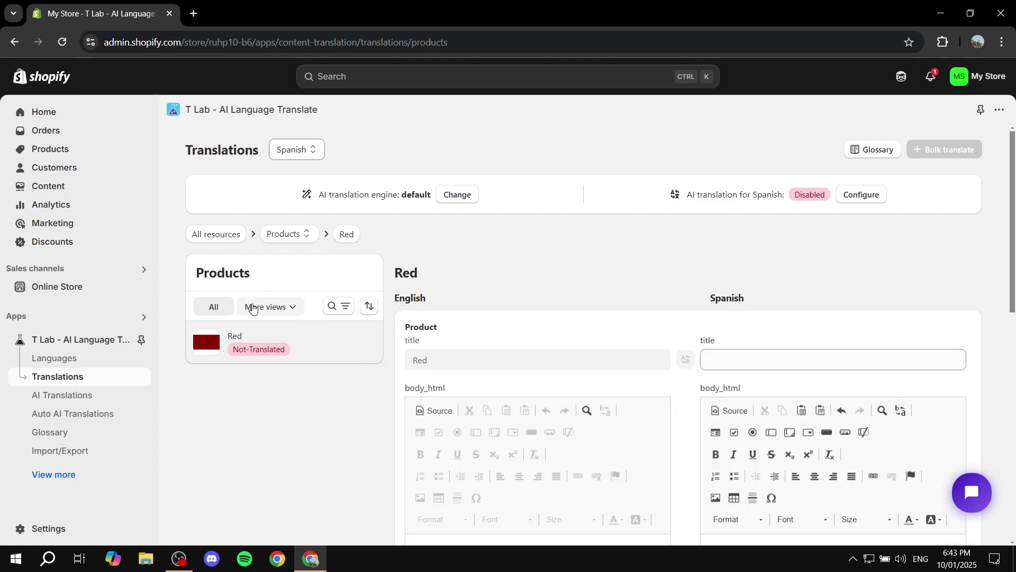
click(713, 366)
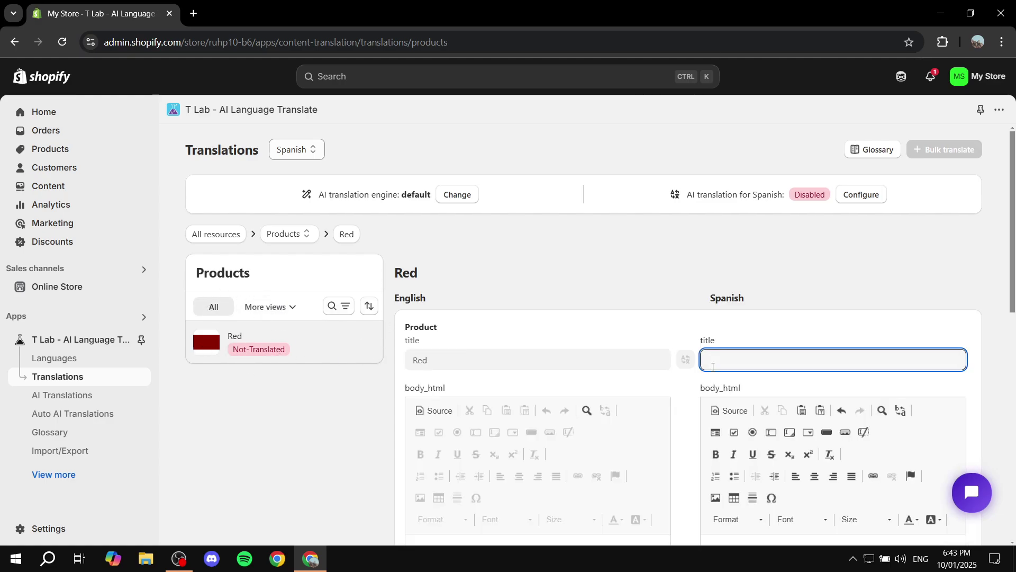
text(Spanish)
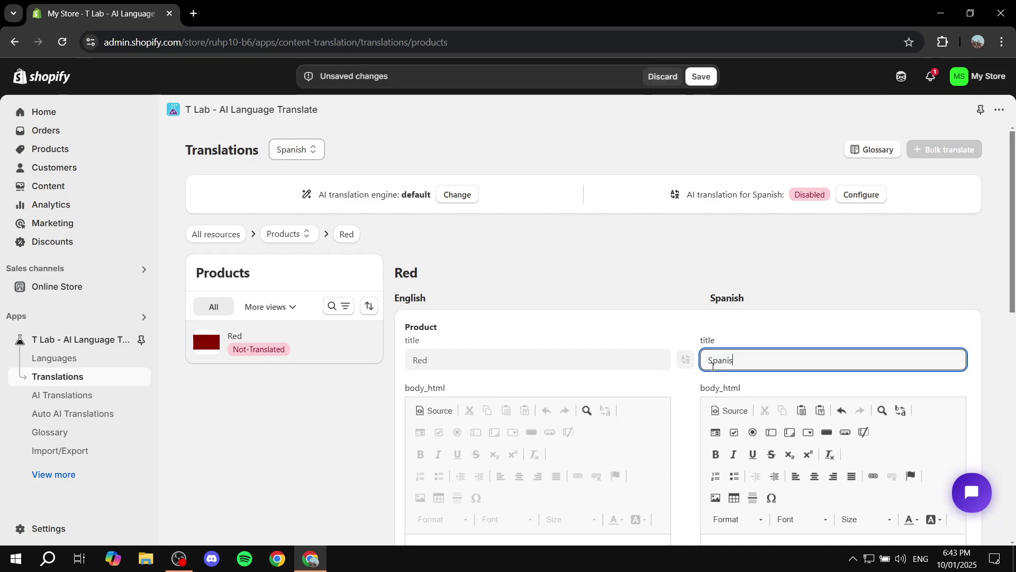
click(699, 78)
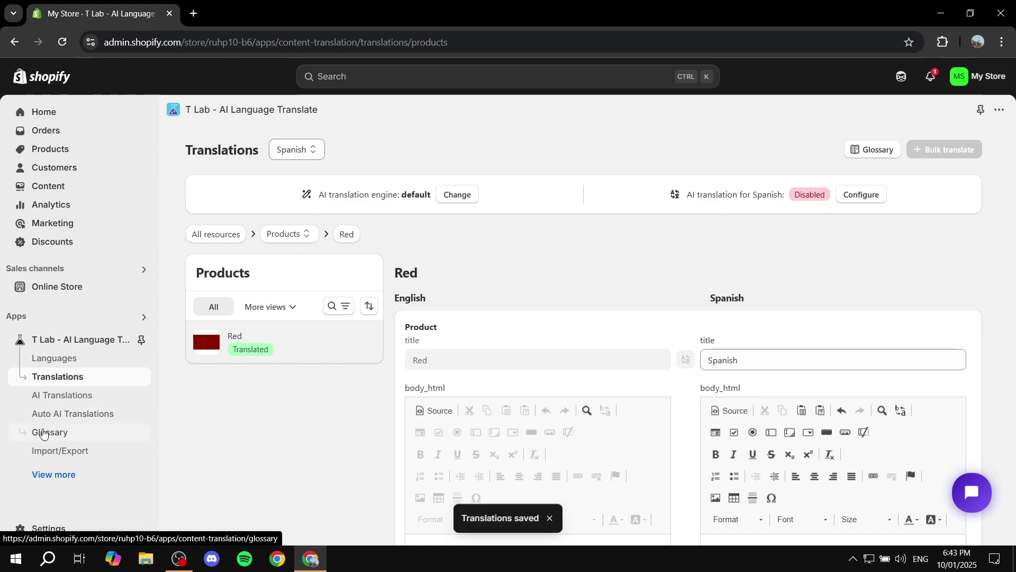
Step: Visit Import/Export, then return to Languages and select the Arabic and Spanish names
click(71, 453)
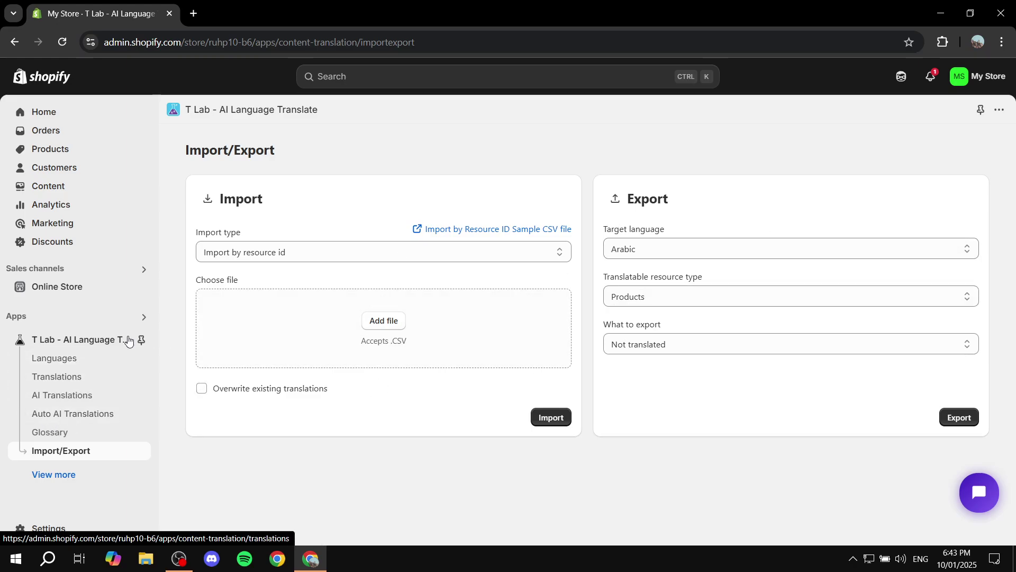
click(58, 362)
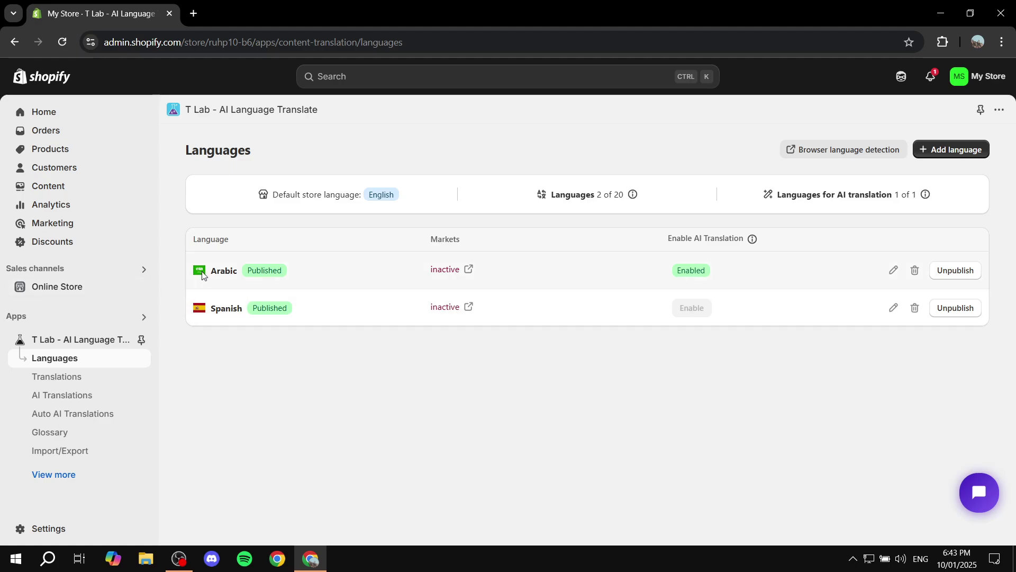
drag(221, 271, 238, 271)
drag(212, 308, 244, 313)
click(278, 334)
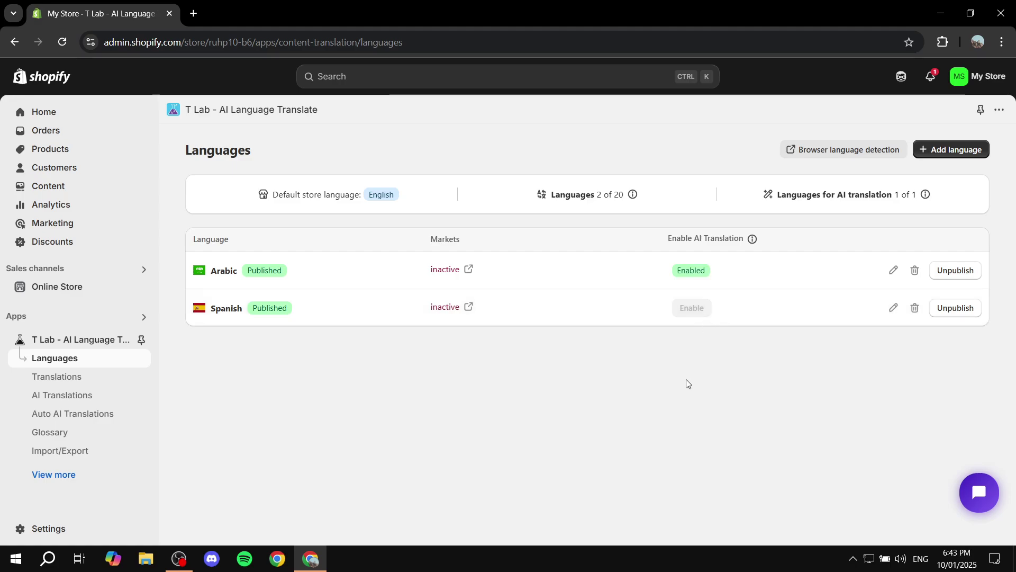
Step: Open the Languages page in a second tab with Ctrl+Shift+T
key(ctrl+shift+t)
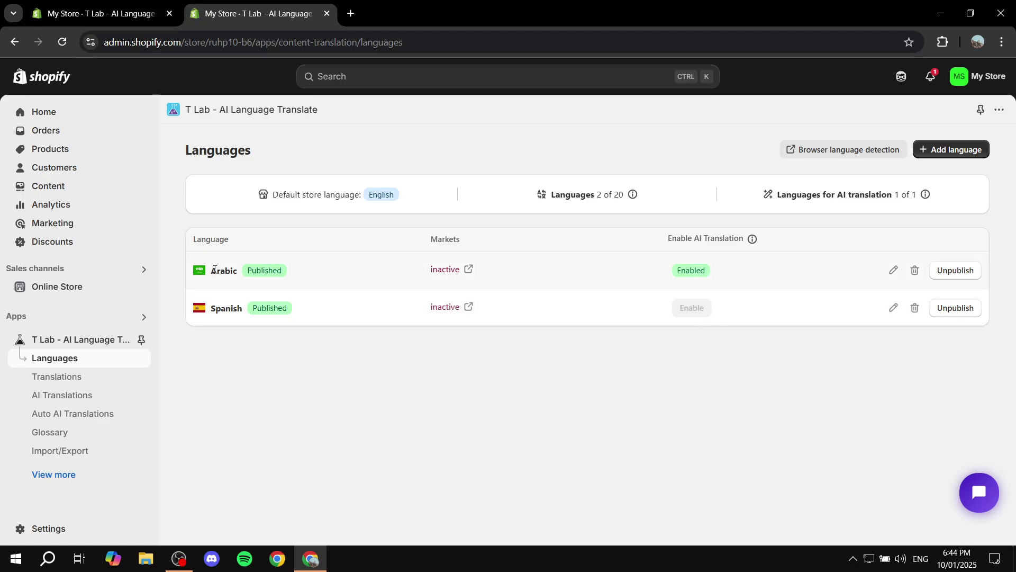
drag(428, 243, 460, 236)
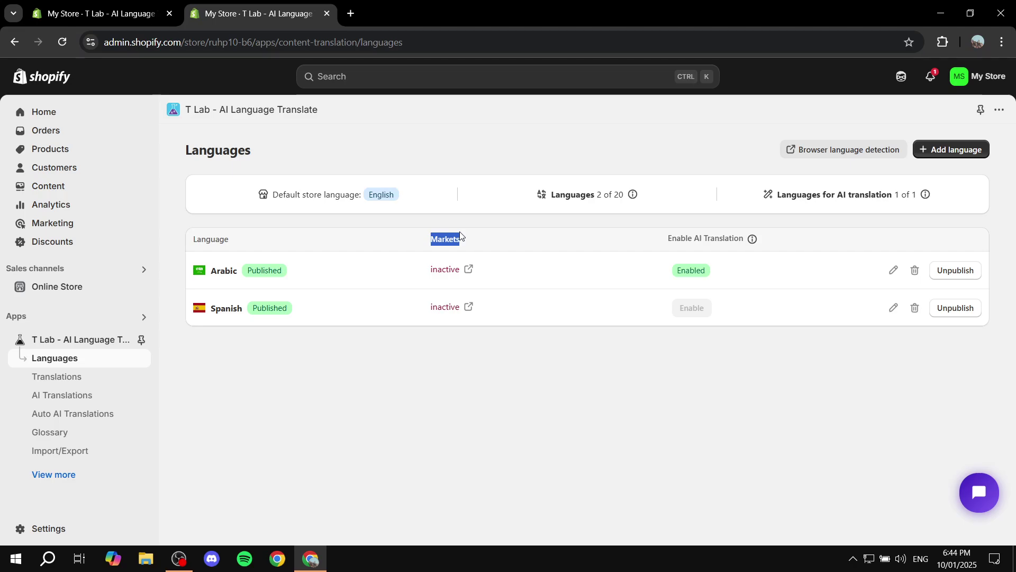
click(481, 234)
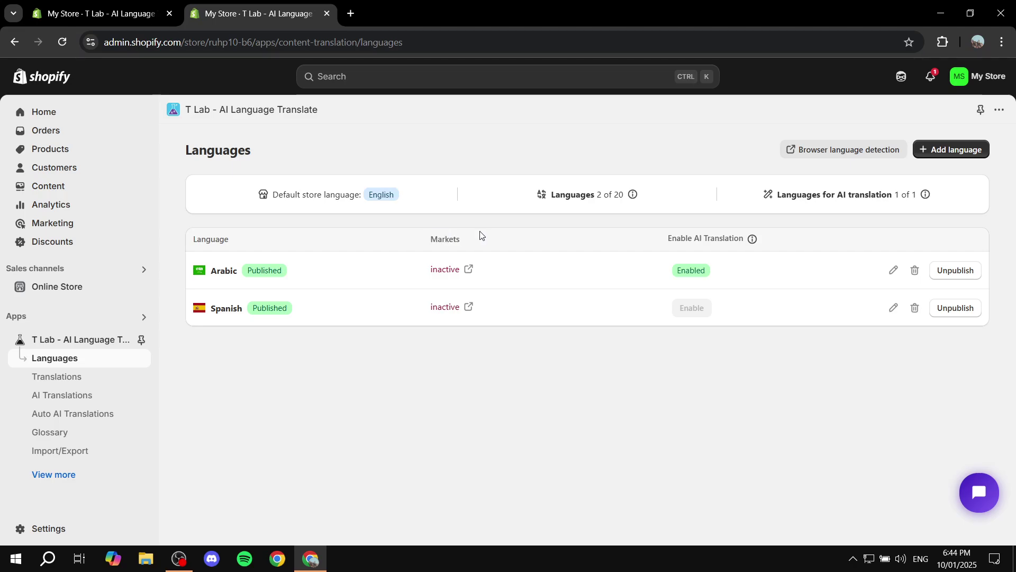
Step: Open the United Arab Emirates market's languages and domains from the Arabic row's market link
drag(429, 270, 460, 270)
click(468, 272)
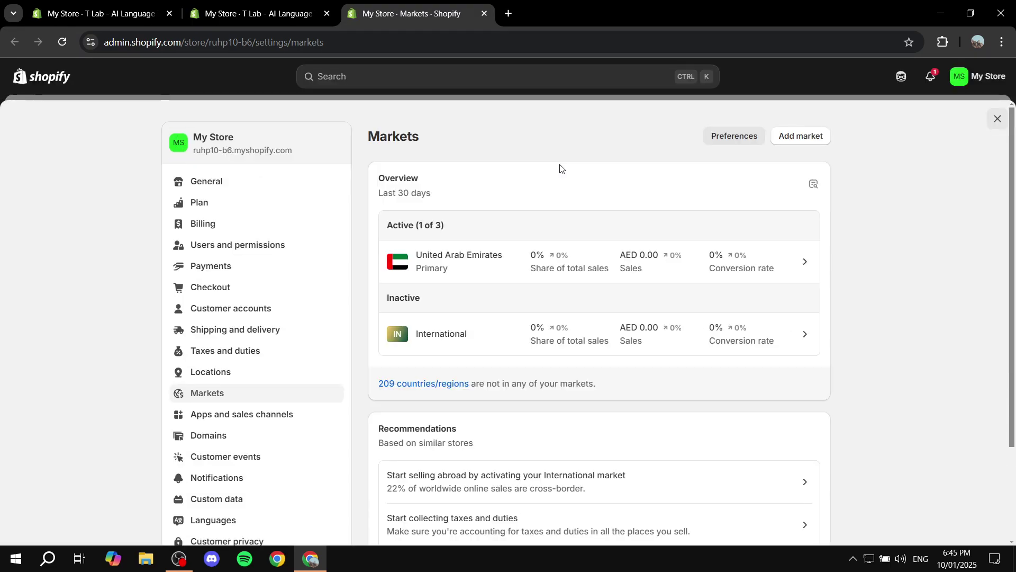
click(433, 265)
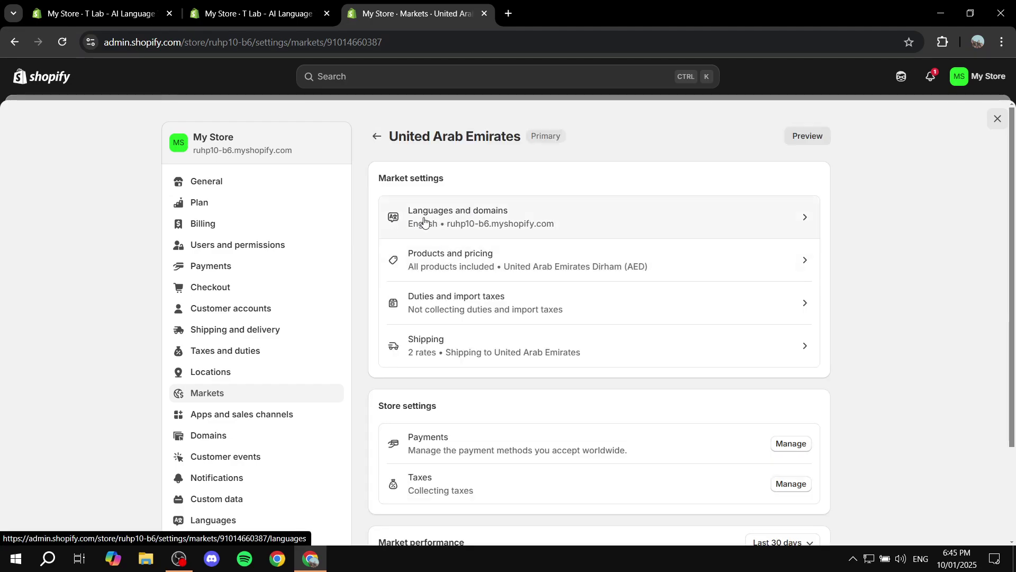
click(456, 213)
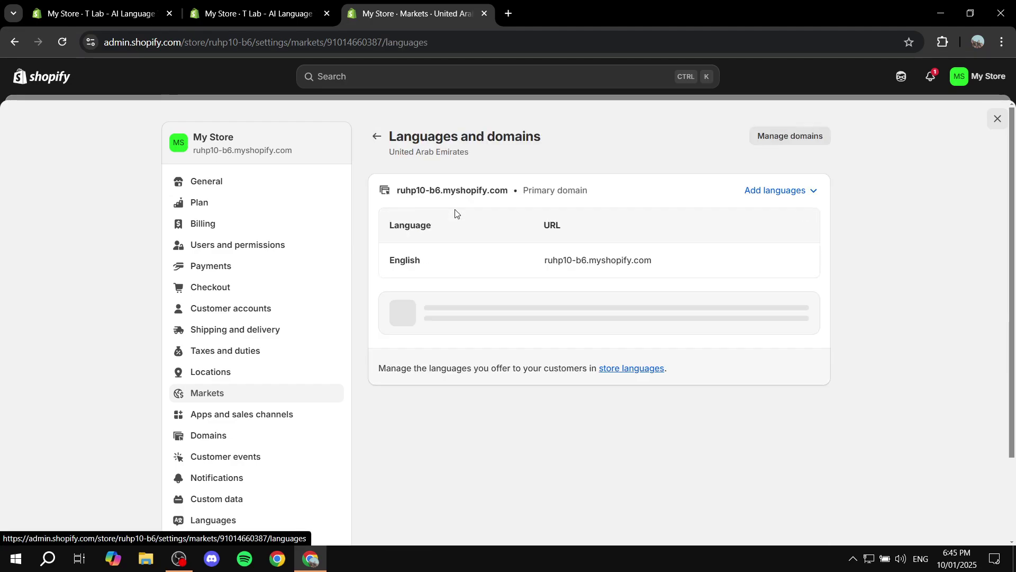
Step: Add Arabic and Spanish to the United Arab Emirates market, then close Settings
click(794, 191)
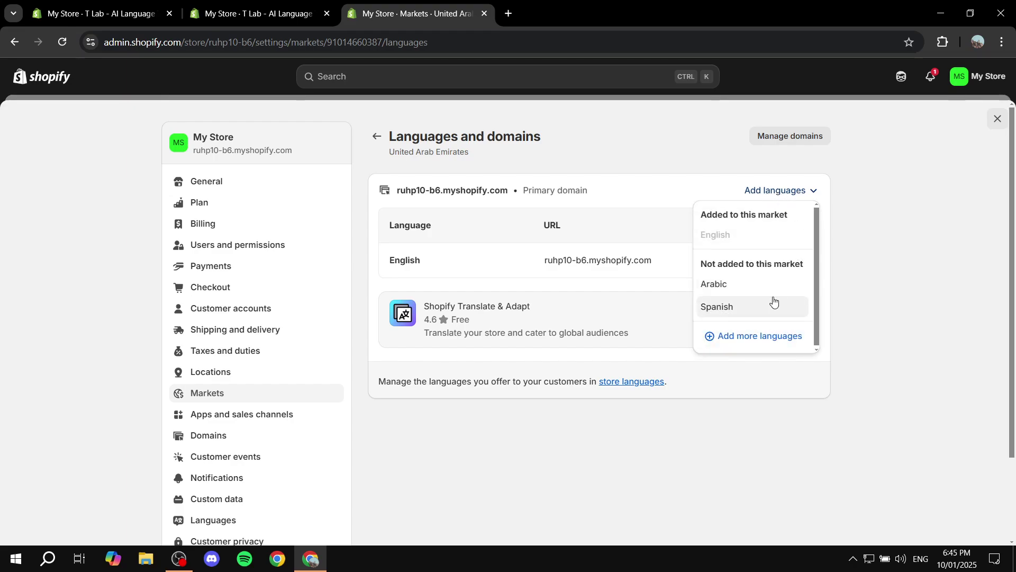
click(724, 285)
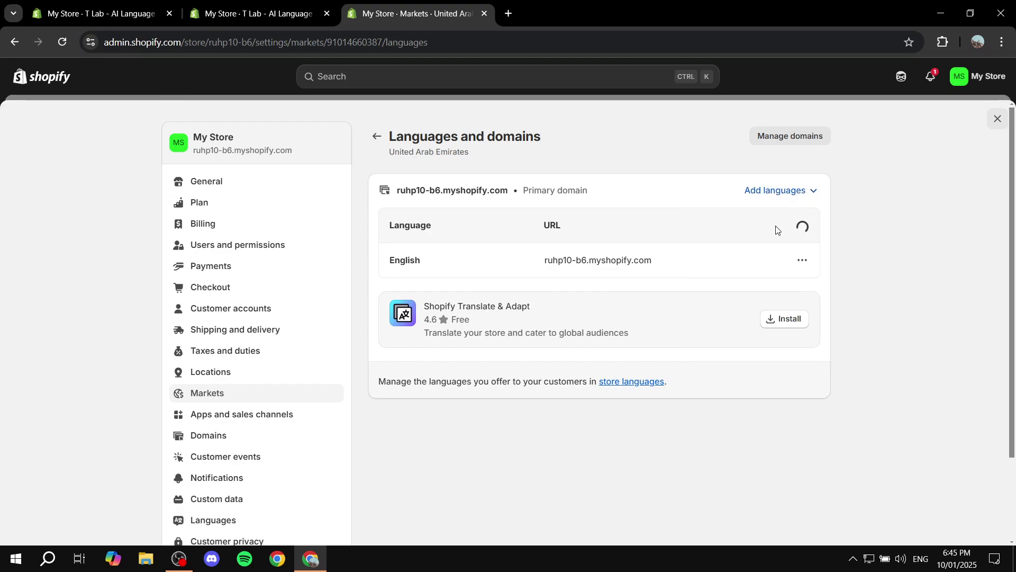
click(790, 194)
click(742, 313)
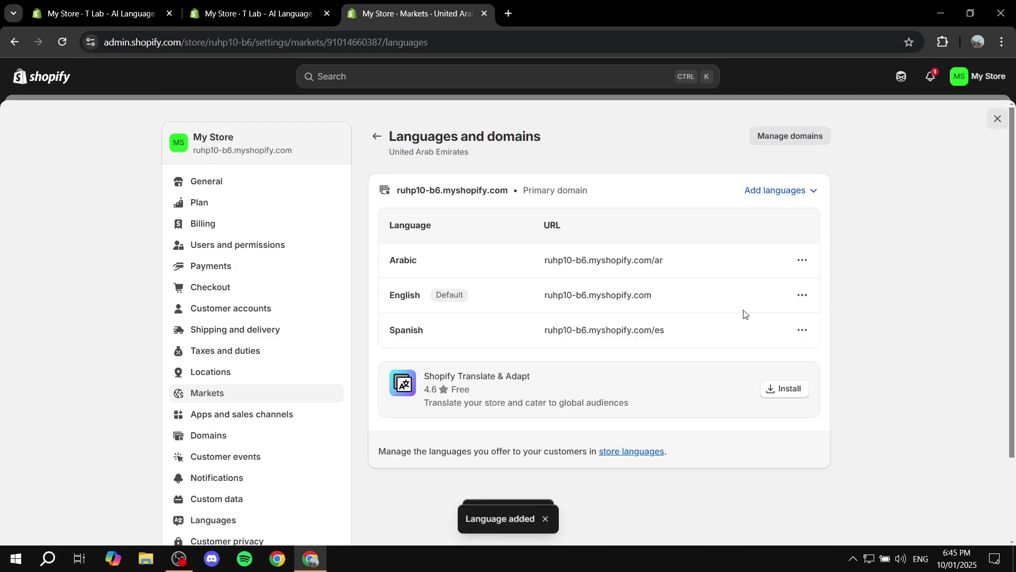
click(996, 119)
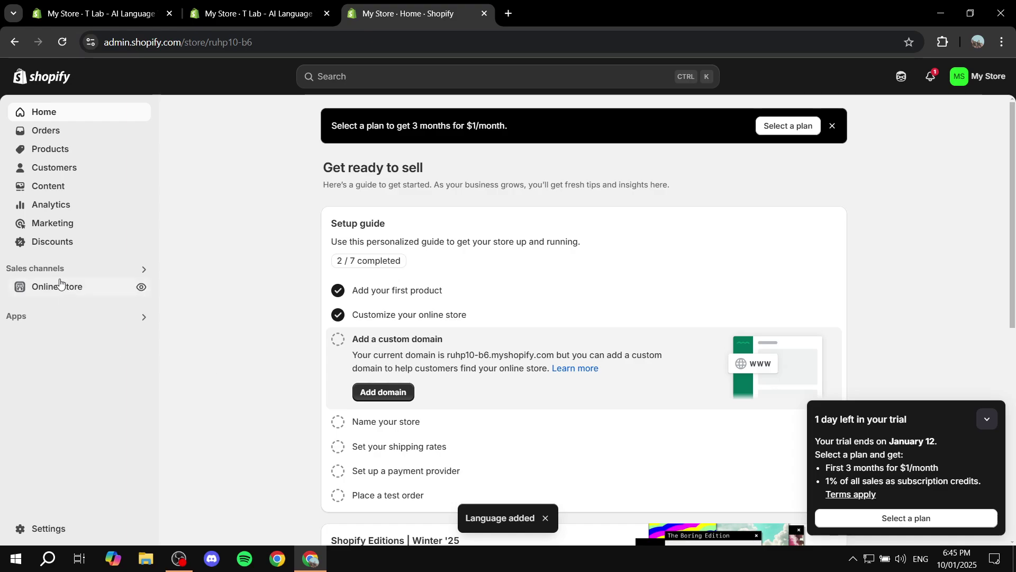
Step: Check the International market's languages in Settings > Markets, then go to Online Store
click(27, 525)
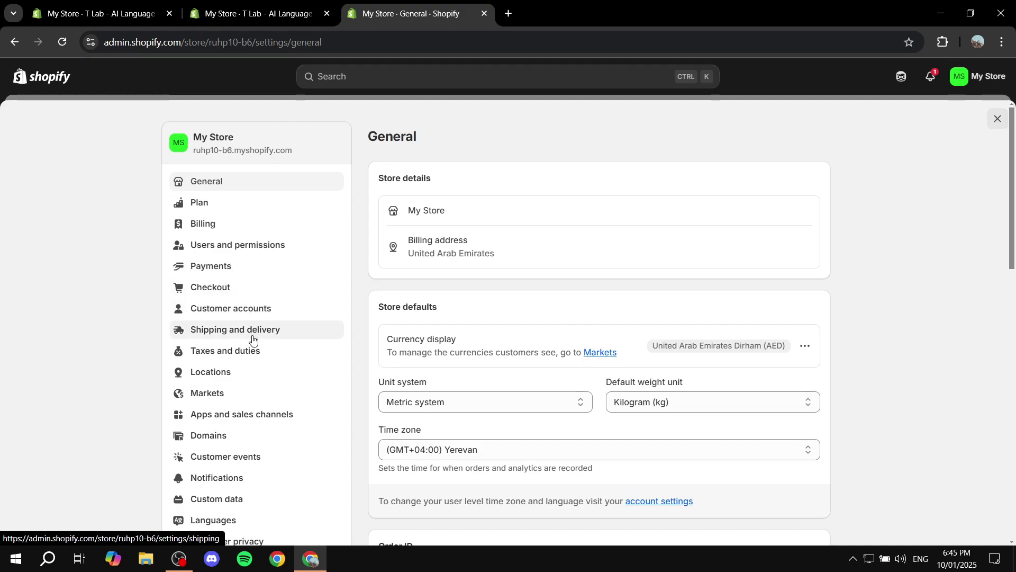
scroll(276, 336, down, 1)
click(224, 331)
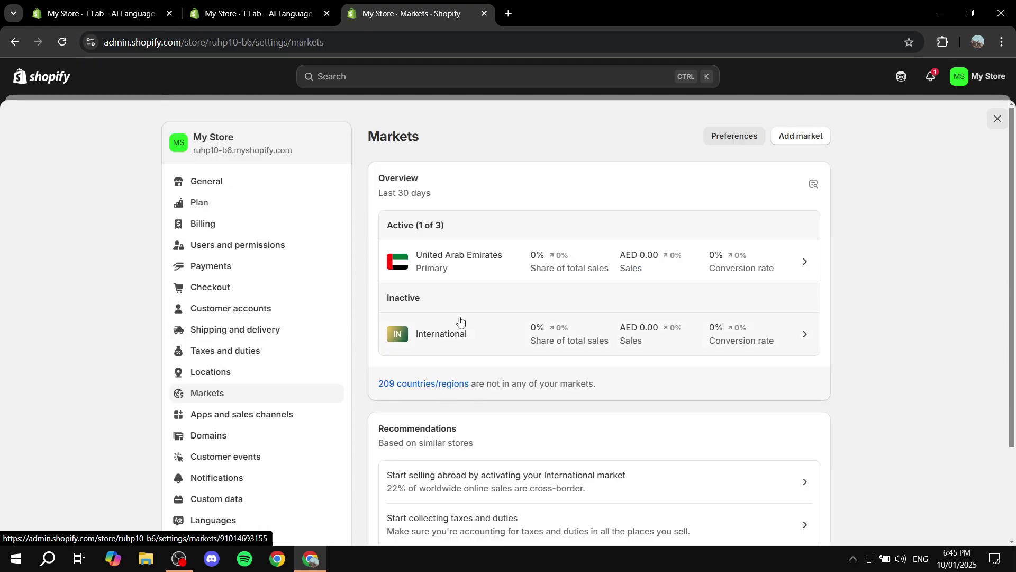
click(461, 337)
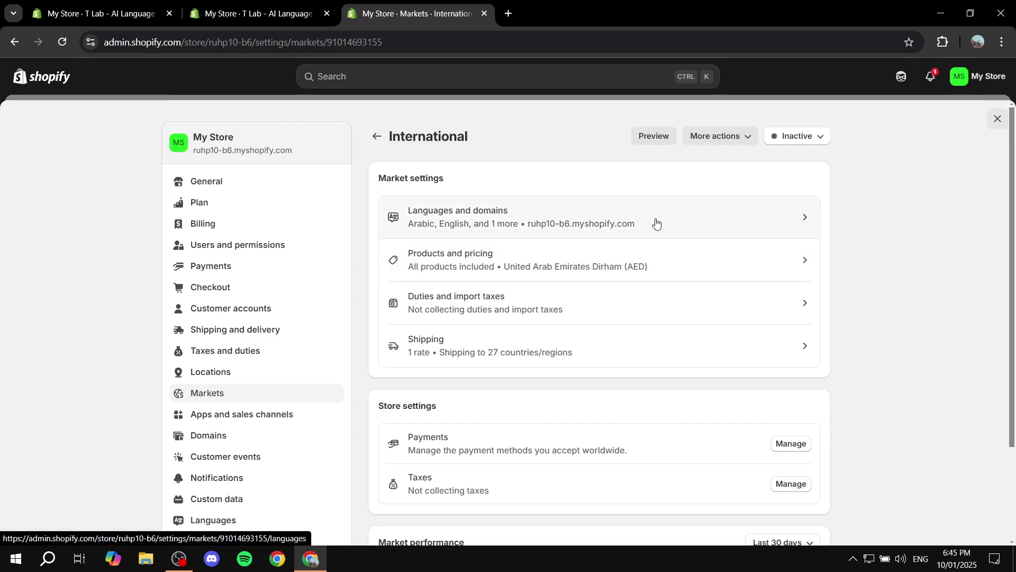
click(656, 222)
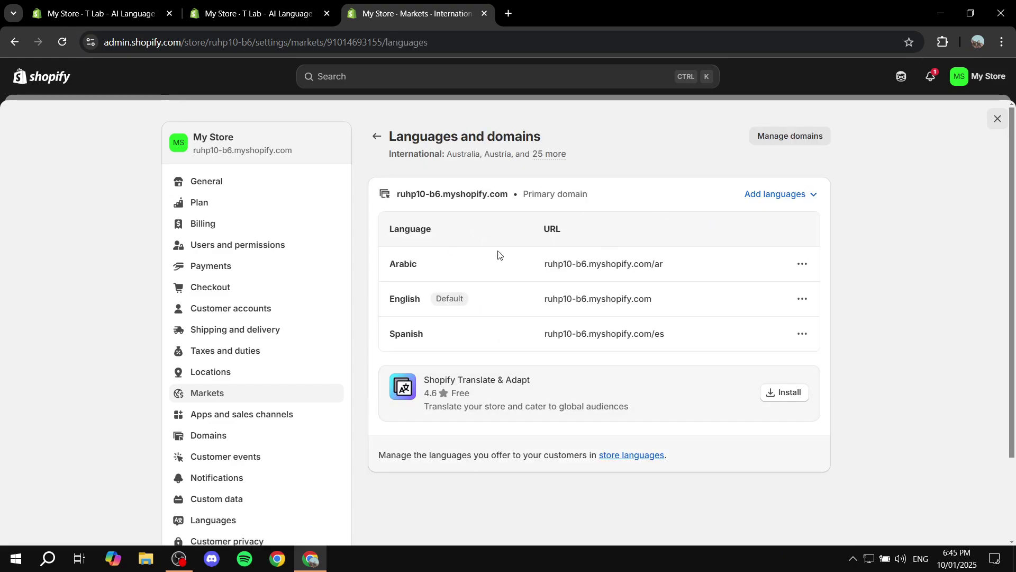
click(376, 136)
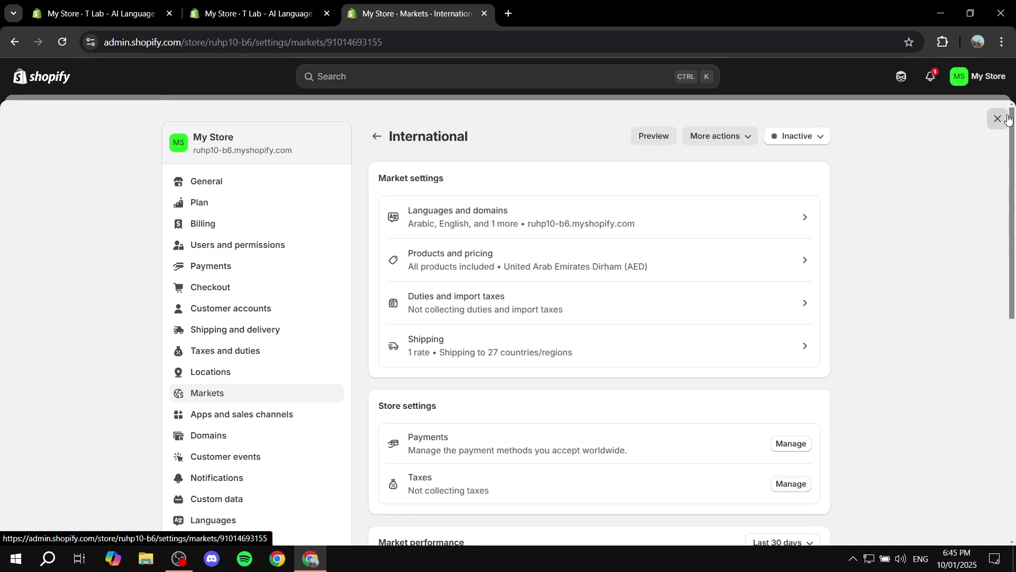
click(998, 118)
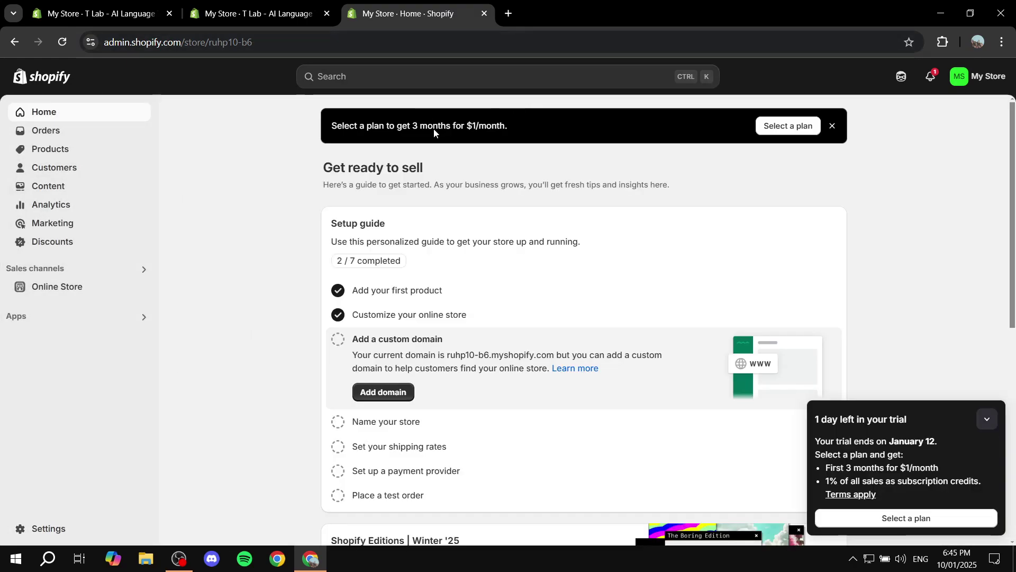
click(48, 287)
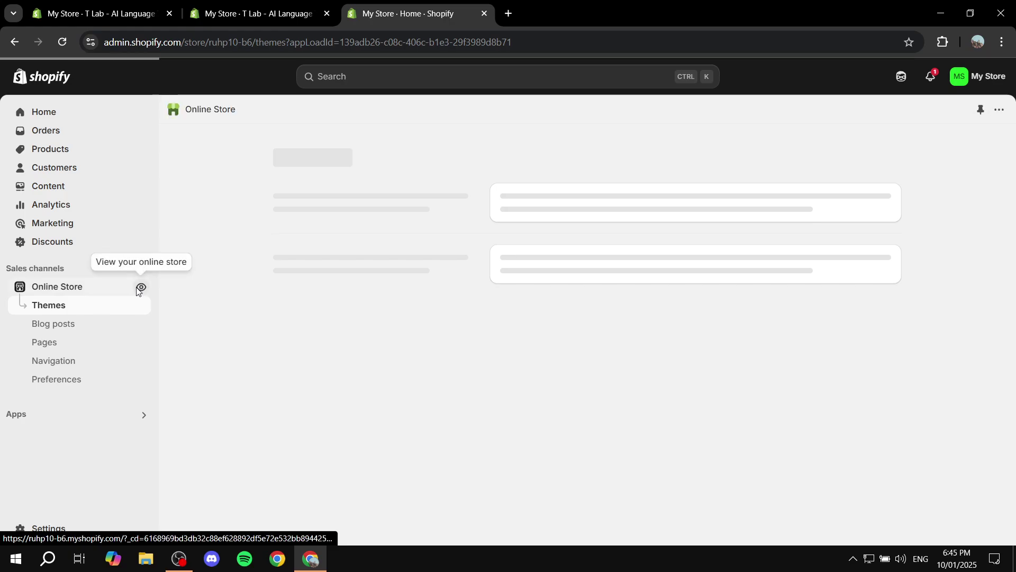
Step: Open the live storefront, close the extra admin tabs, and switch it to Arabic (العربية)
click(141, 286)
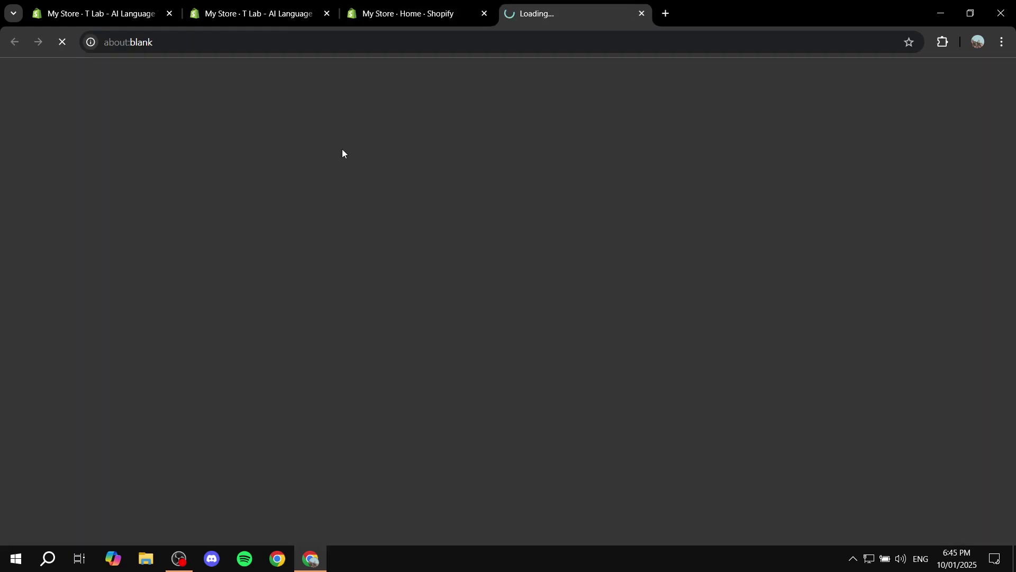
click(484, 13)
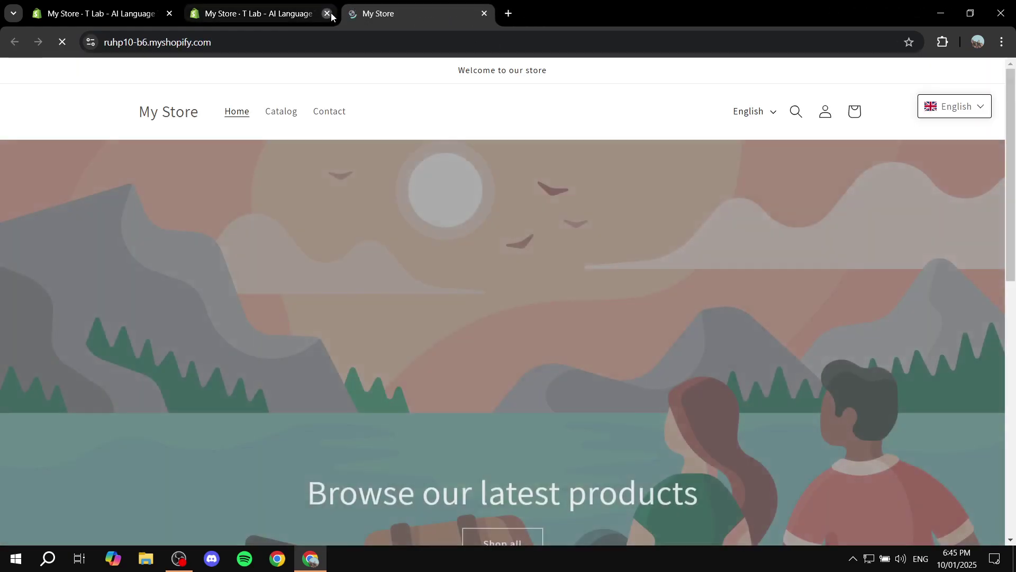
click(327, 13)
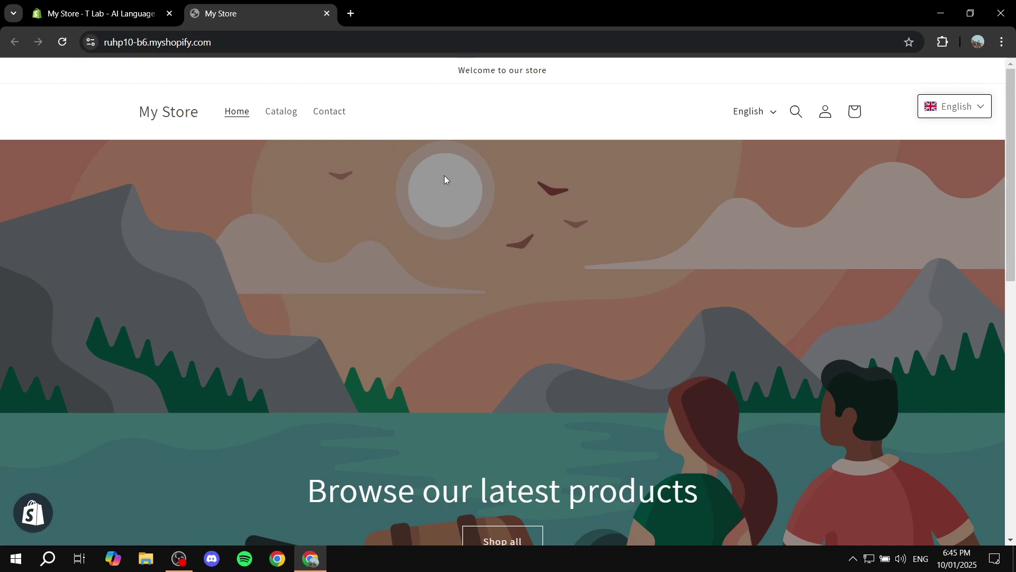
click(973, 115)
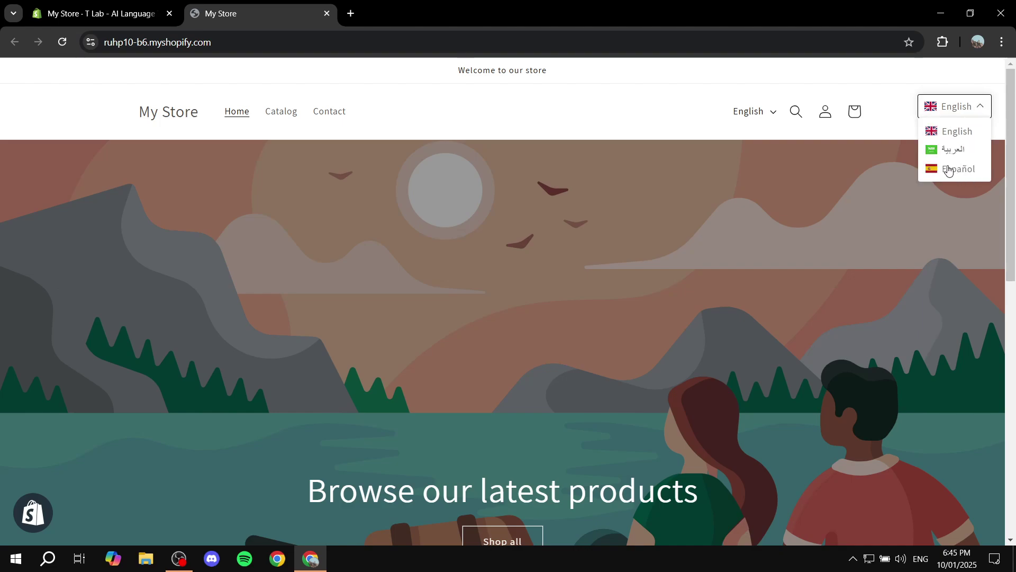
click(964, 153)
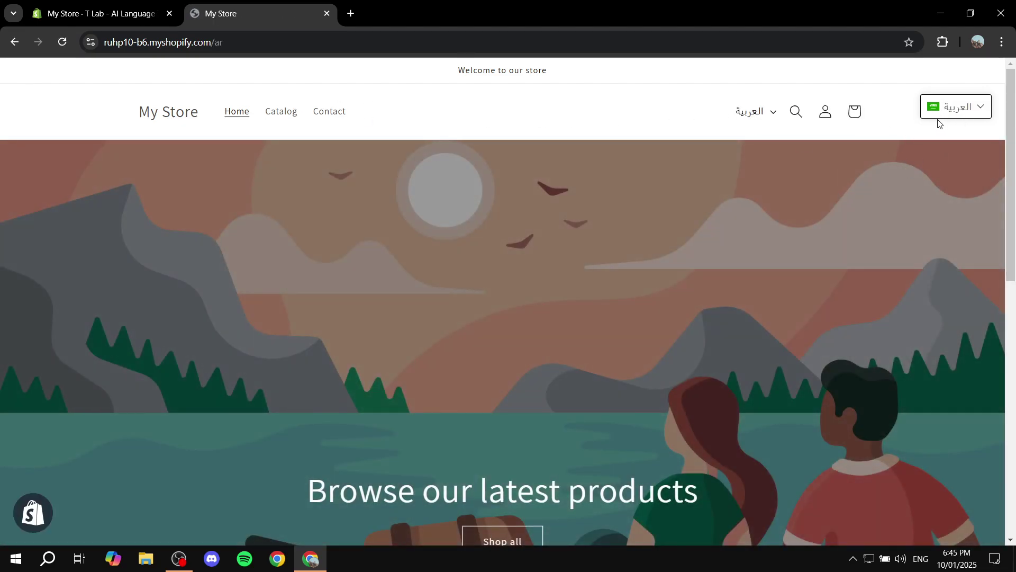
scroll(864, 164, down, 9)
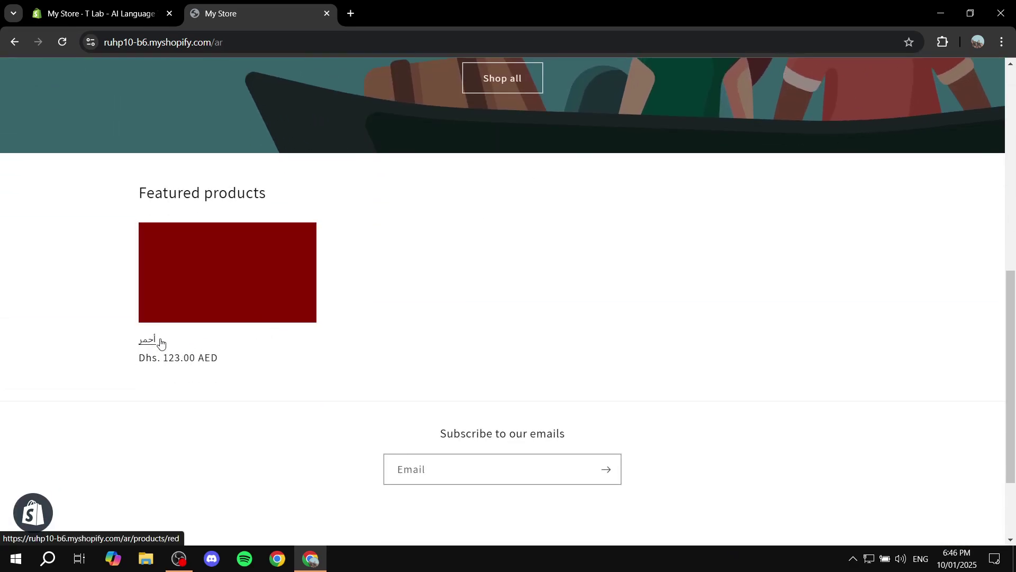
scroll(411, 290, up, 10)
Step: Switch the storefront to Spanish (Español), dismiss Google Translate, and close the store tab
click(755, 111)
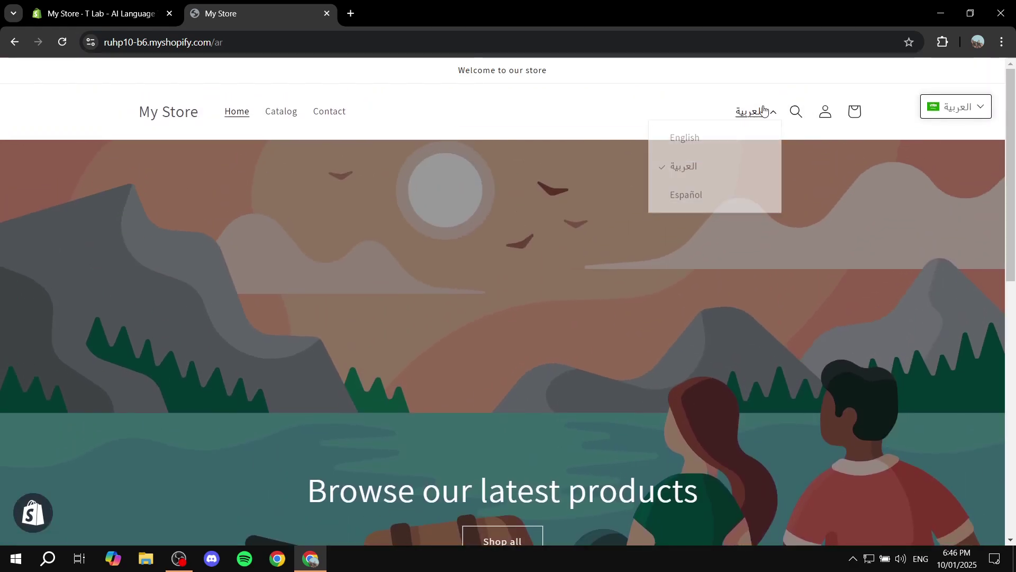
click(956, 106)
click(952, 170)
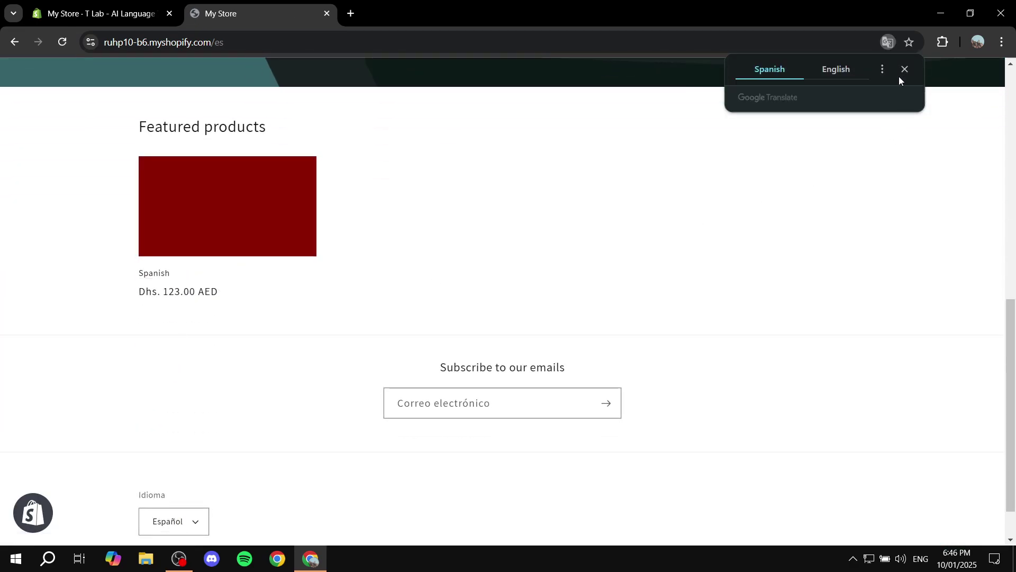
click(899, 77)
scroll(433, 154, up, 2)
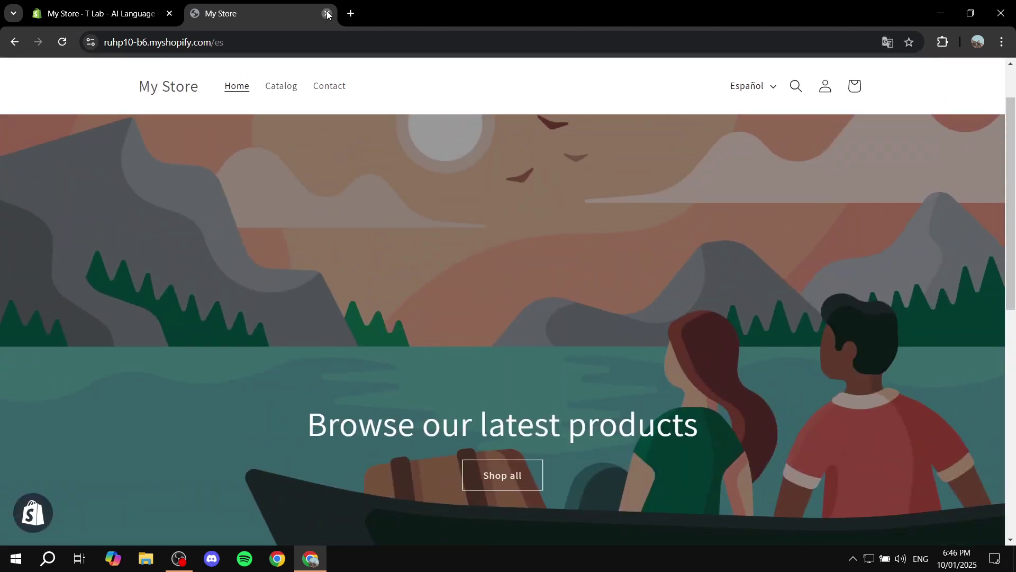
click(326, 13)
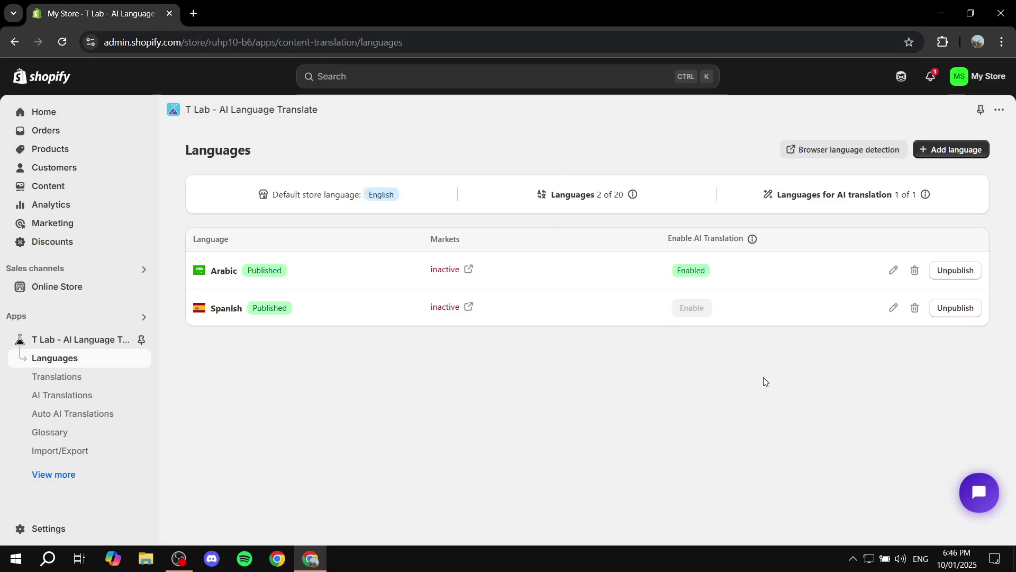